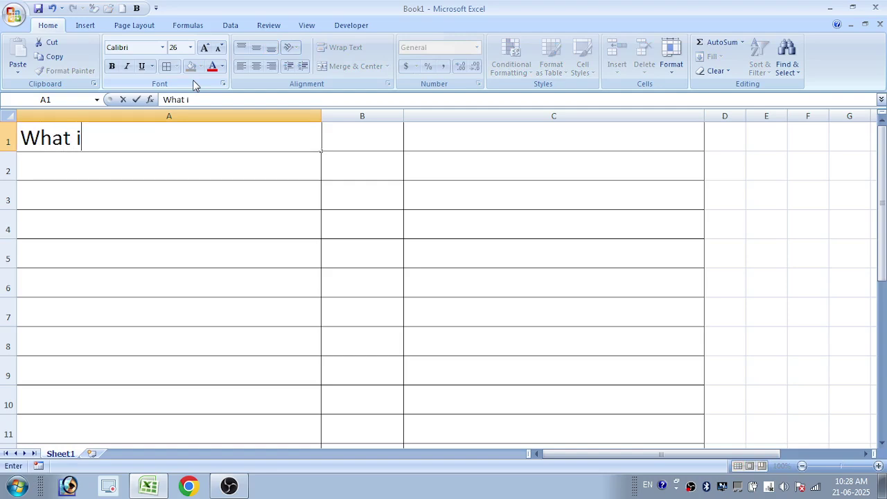
Enter "What is your age?" in A1 and 19 in B1, and widen column C
{"action": "type", "text": "ou"}
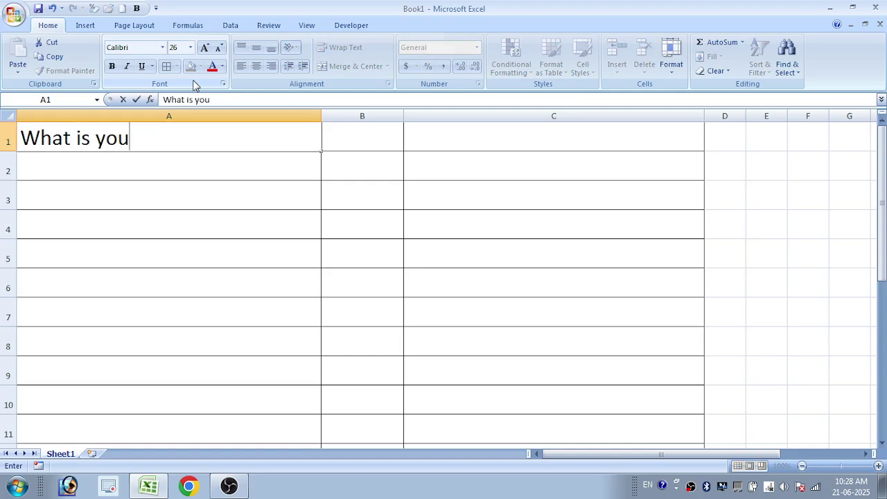
{"action": "type", "text": "r age?"}
{"action": "key", "text": "Tab"}
{"action": "type", "text": "19"}
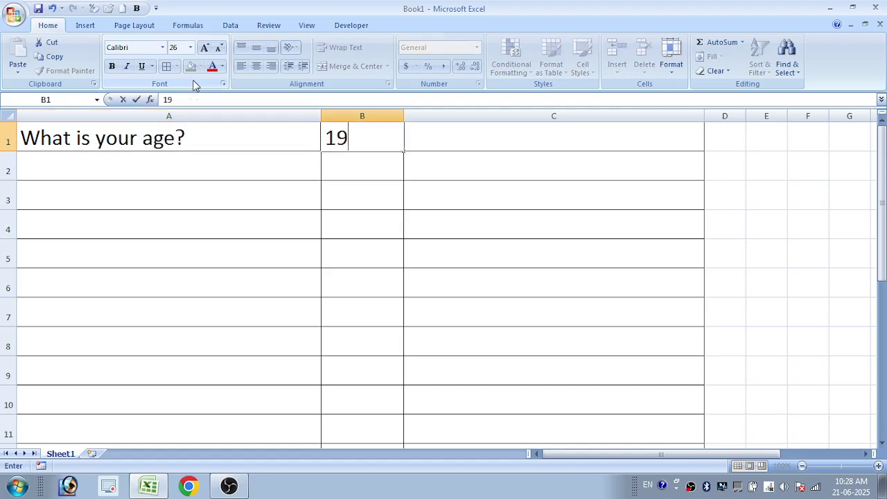
{"action": "key", "text": "Tab"}
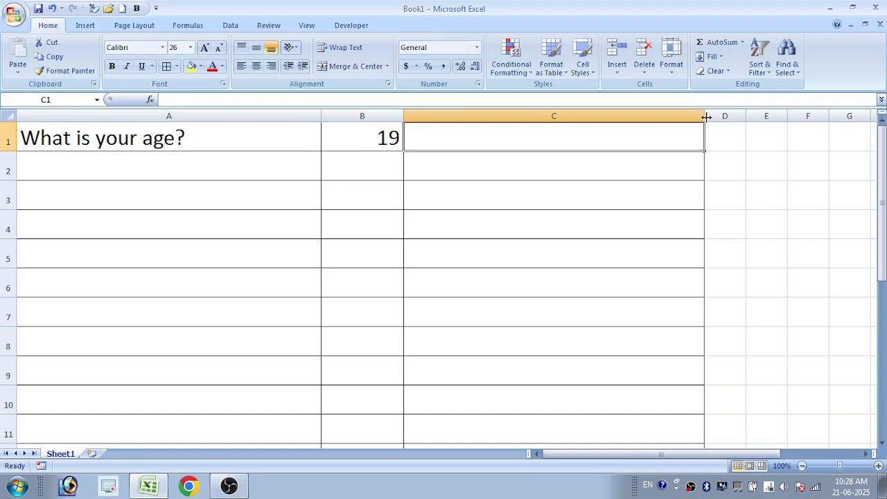
{"action": "left_click_drag", "start_coordinate": [704, 116], "coordinate": [810, 116]}
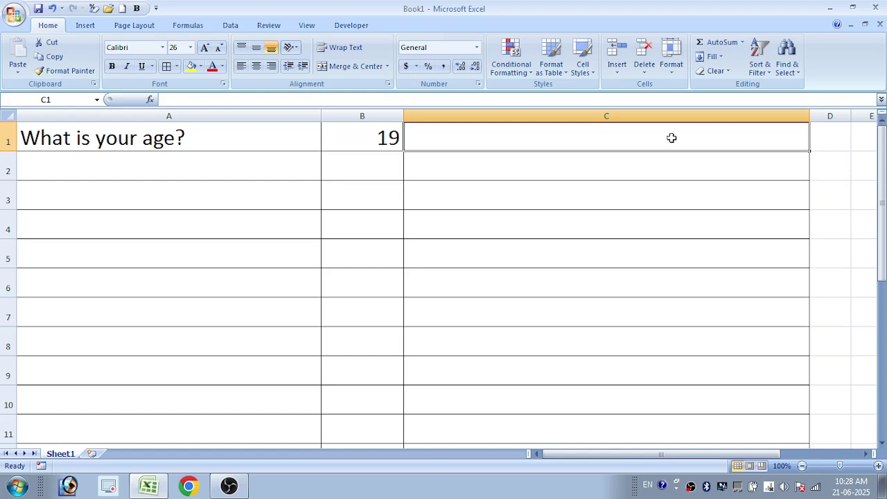
{"action": "type", "text": "=i"}
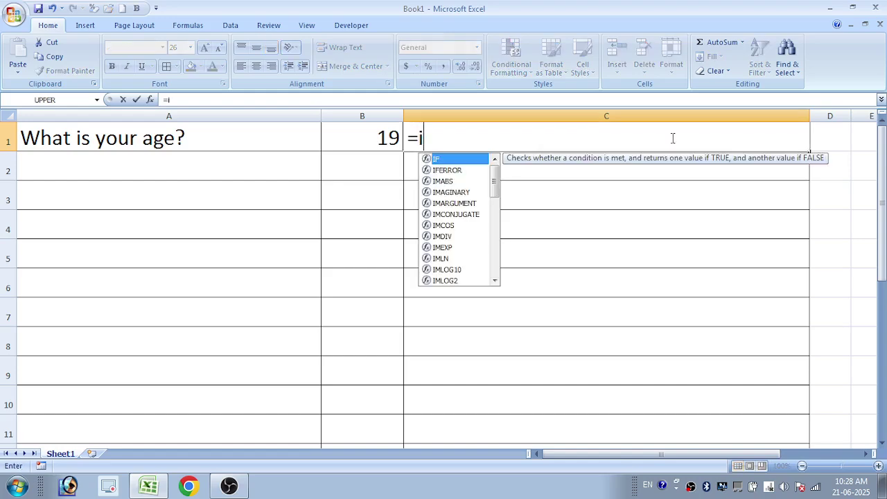
{"action": "key", "text": "Tab"}
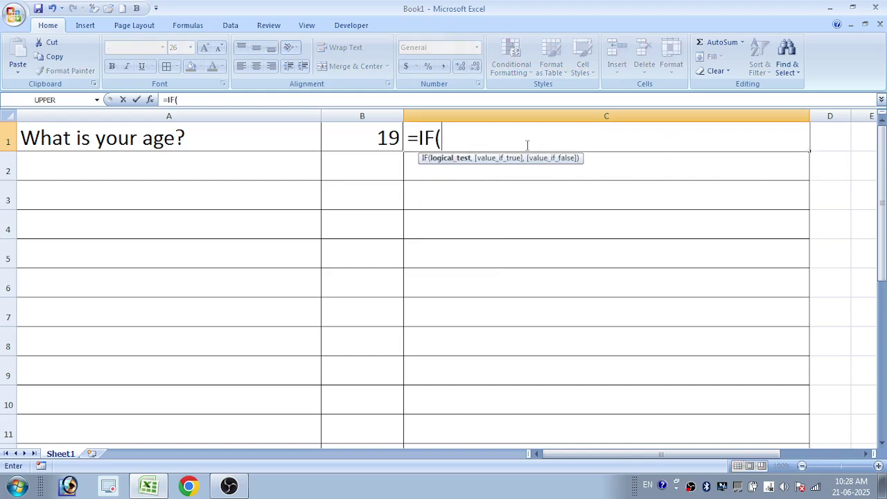
{"action": "left_click", "coordinate": [376, 141]}
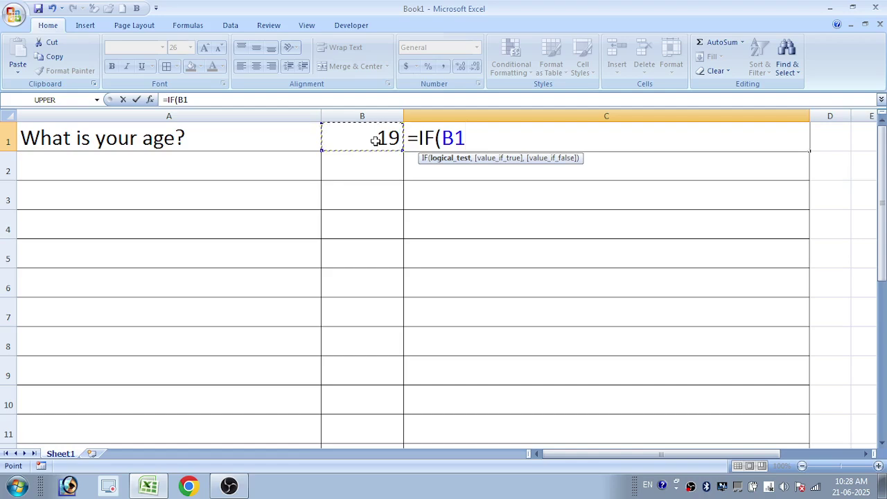
{"action": "type", "text": ","}
{"action": "key", "text": "BackSpace"}
{"action": "key", "text": "Escape"}
List the comparison operators >, <, =, >=, <= and != down cells C2 to C7, one per cell
{"action": "left_click", "coordinate": [434, 163]}
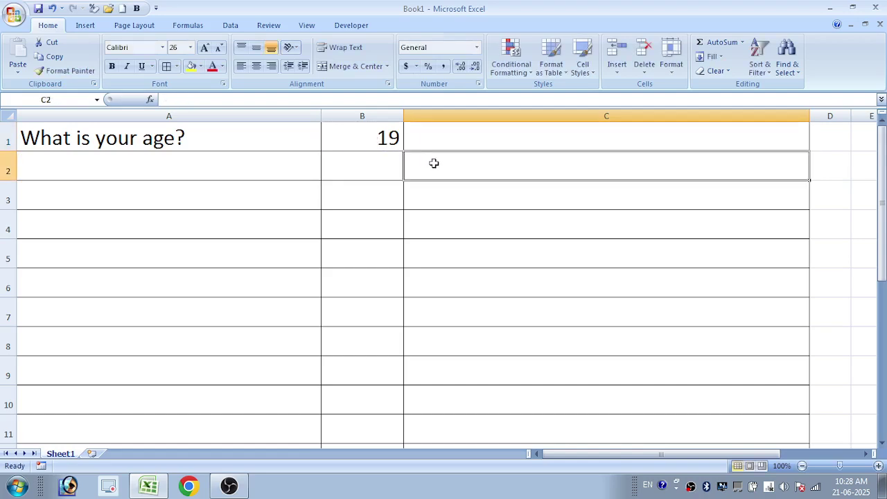
{"action": "type", "text": ">"}
{"action": "key", "text": "Return"}
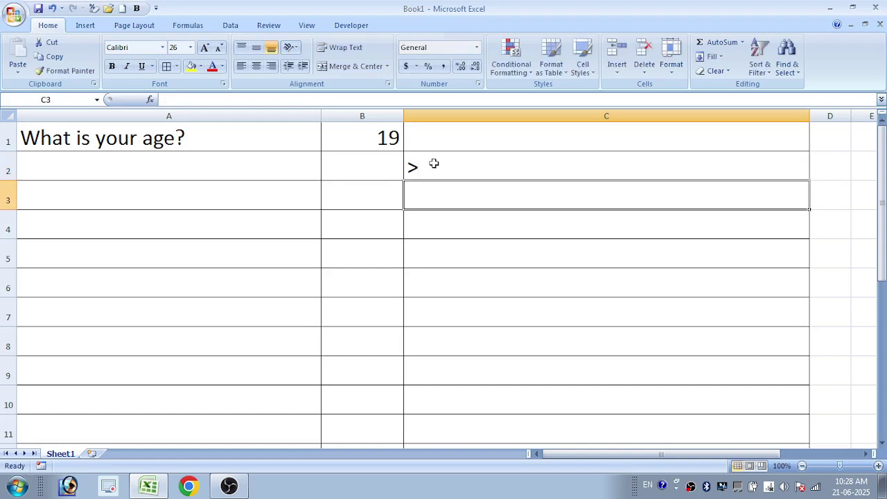
{"action": "type", "text": "<"}
{"action": "key", "text": "Return"}
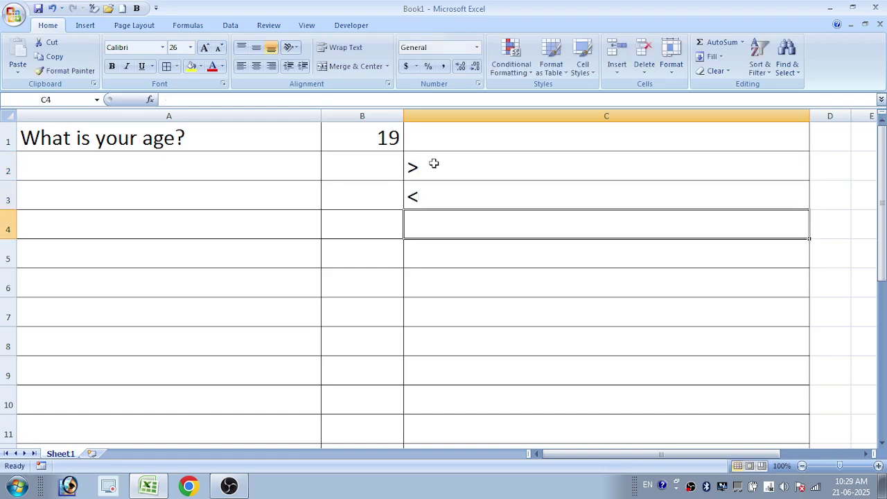
{"action": "type", "text": "="}
{"action": "key", "text": "Return"}
{"action": "type", "text": ">="}
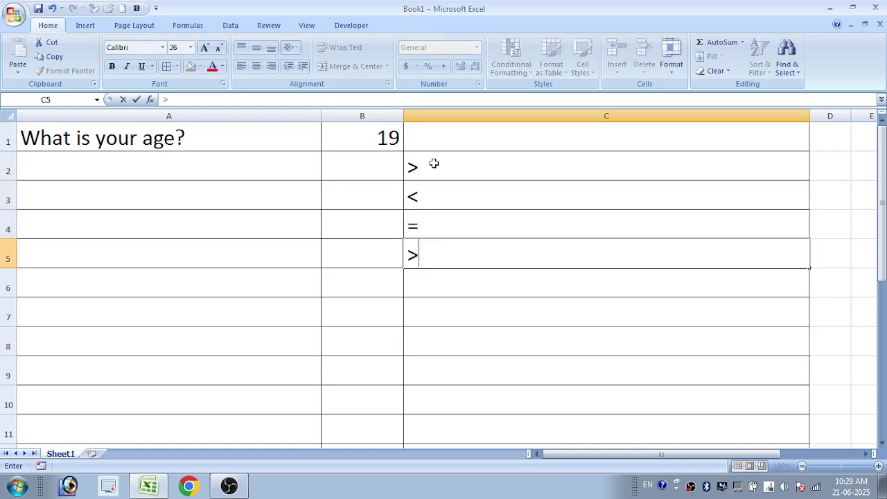
{"action": "key", "text": "Return"}
{"action": "type", "text": "<="}
{"action": "key", "text": "Return"}
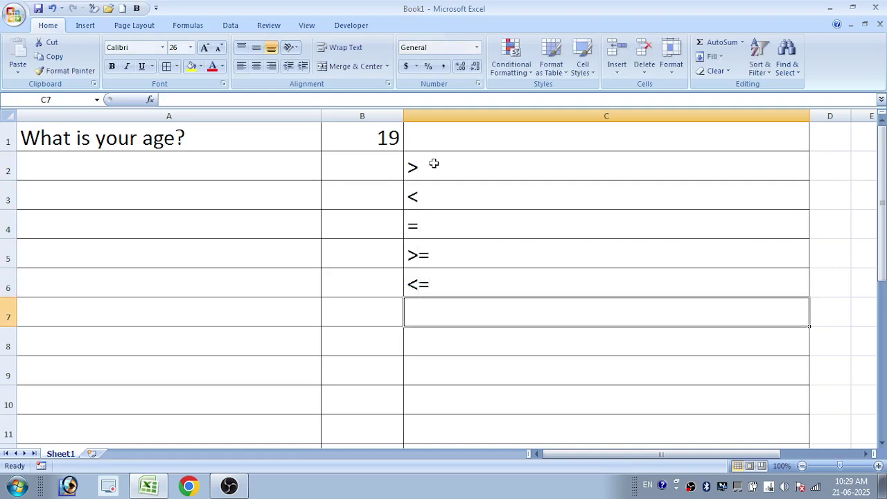
{"action": "type", "text": "!="}
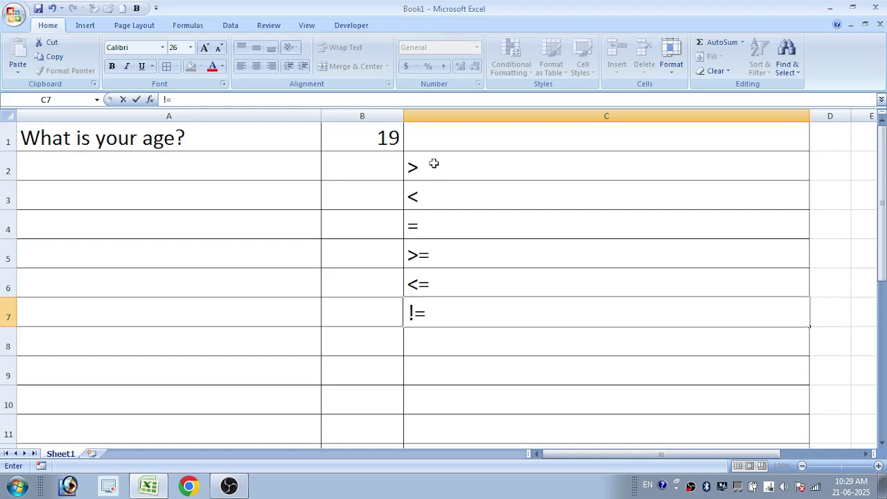
{"action": "key", "text": "Return"}
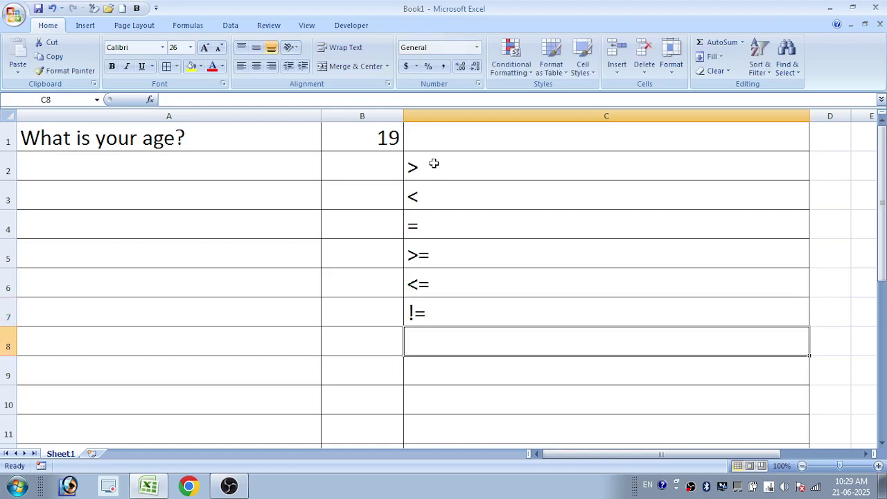
{"action": "left_click", "coordinate": [555, 133]}
{"action": "type", "text": "if"}
{"action": "key", "text": "Tab"}
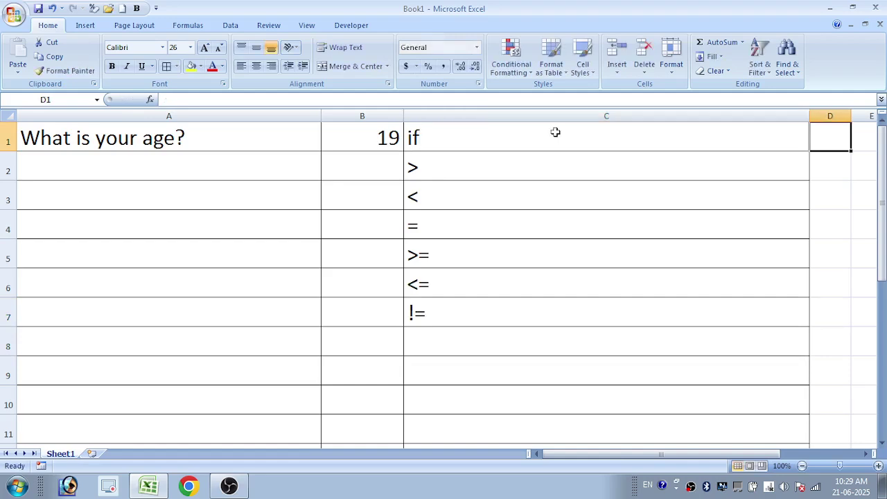
Start an IF formula in C1 with the logical test B1>=18
{"action": "left_click", "coordinate": [556, 132]}
{"action": "type", "text": "=if"}
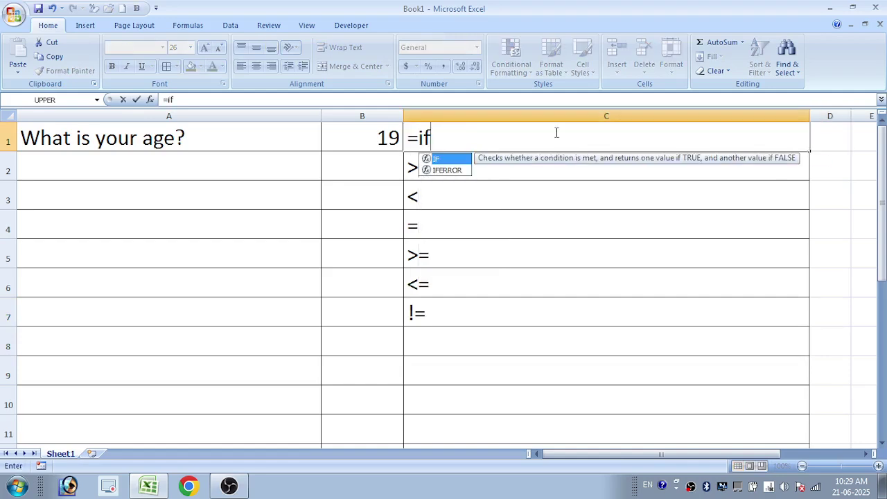
{"action": "key", "text": "Tab"}
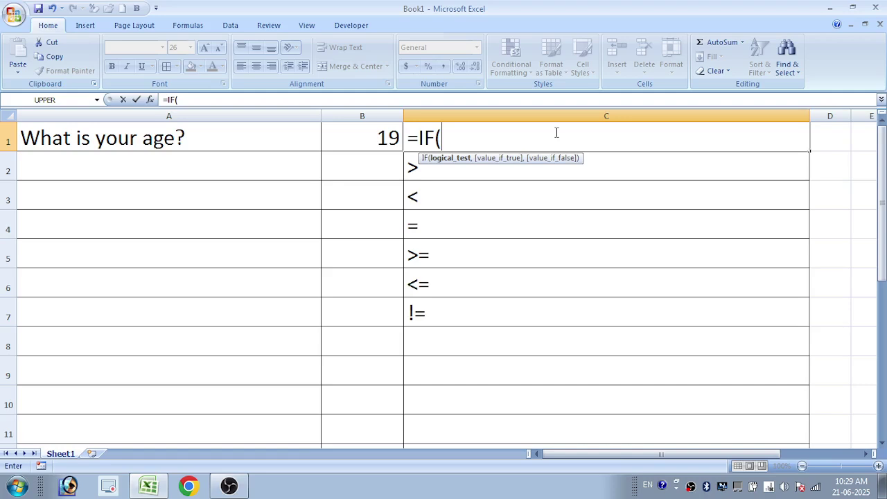
{"action": "left_click", "coordinate": [371, 139]}
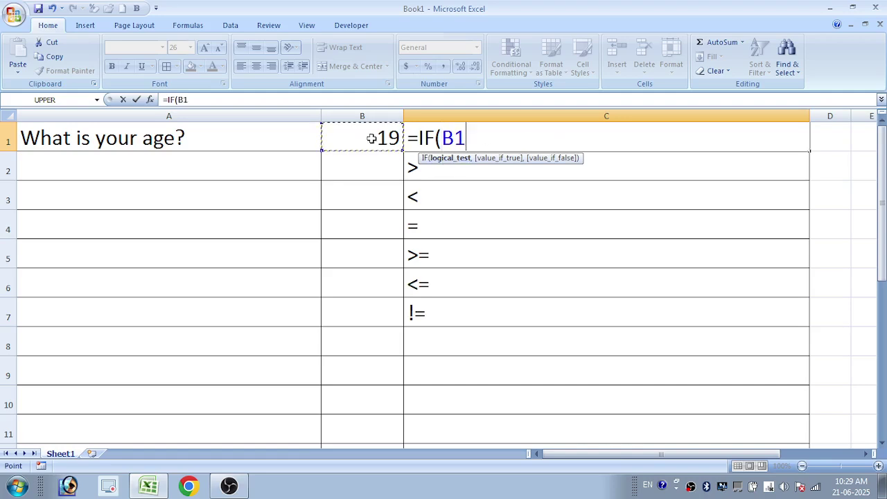
{"action": "type", "text": ">=18"}
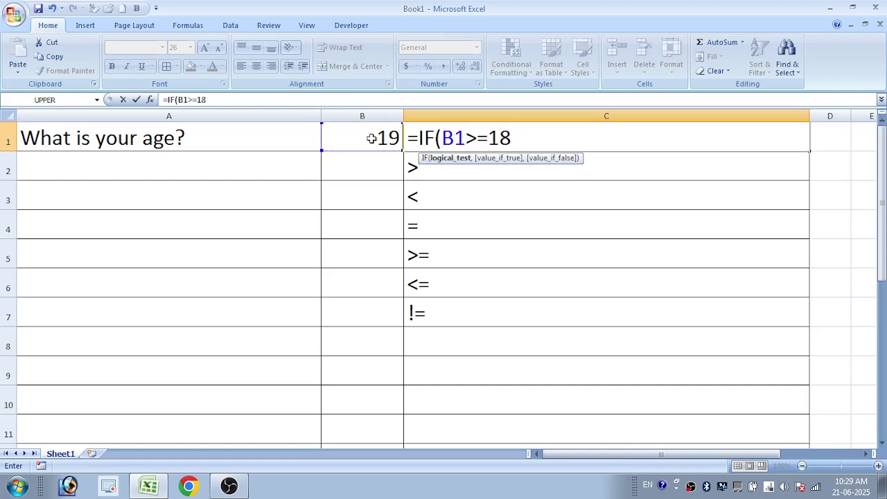
{"action": "type", "text": ","}
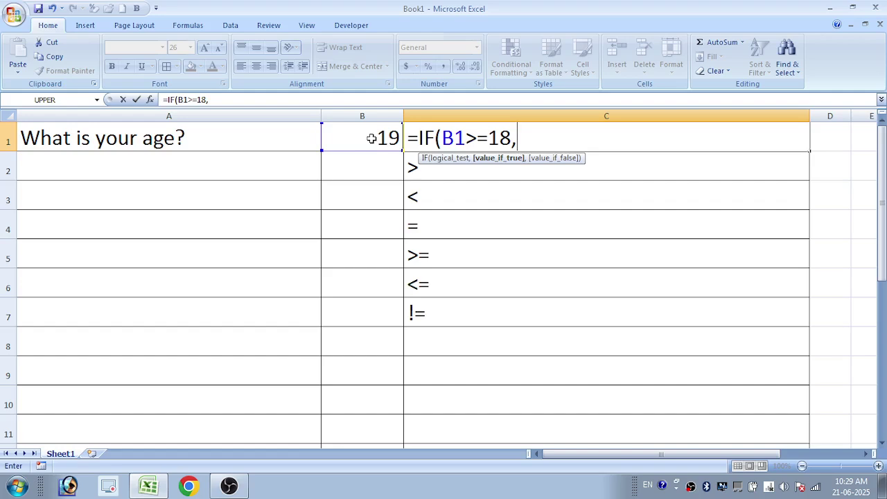
Add "You can vote" as the value if true in the C1 formula
{"action": "type", "text": "\"You ac"}
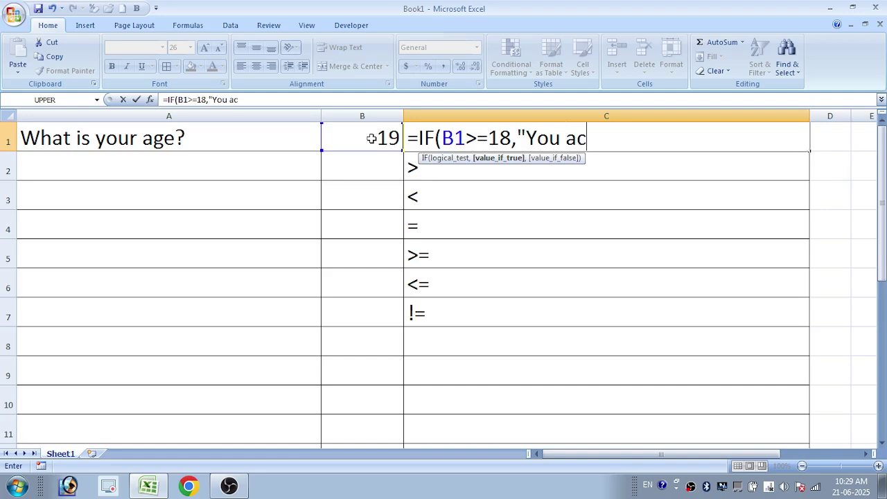
{"action": "key", "text": "BackSpace"}
{"action": "key", "text": "BackSpace"}
{"action": "type", "text": "can v"}
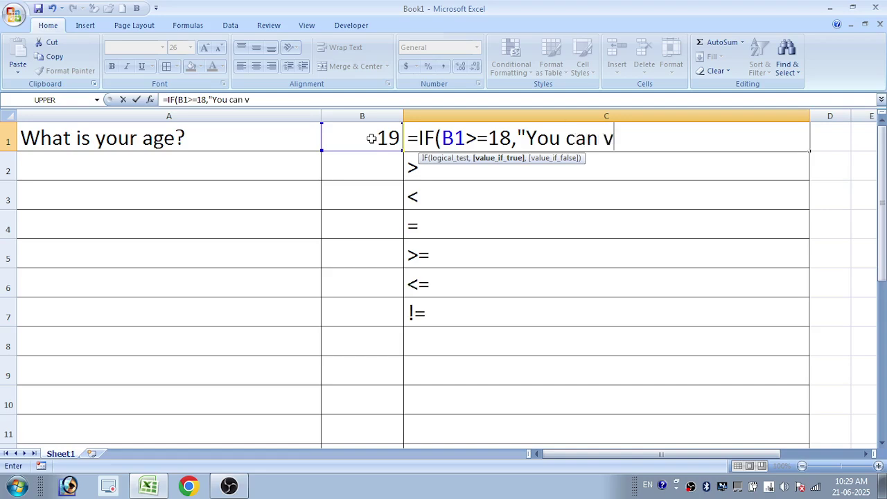
{"action": "type", "text": "ote\""}
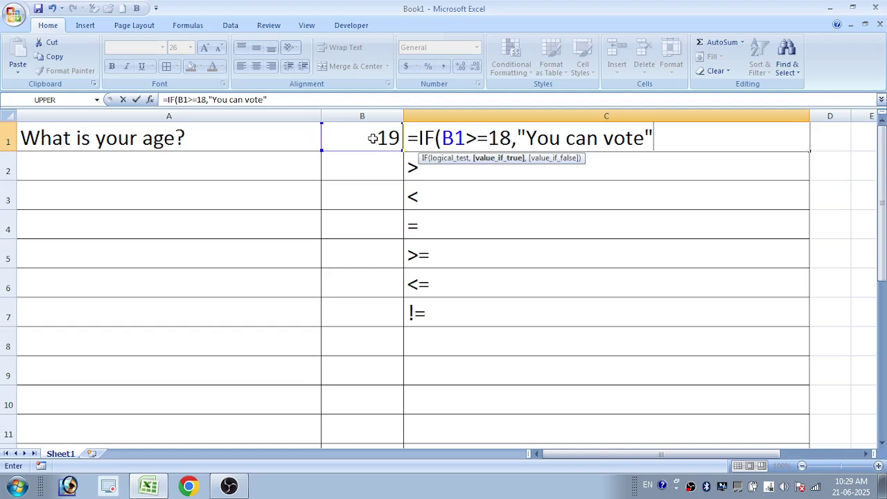
{"action": "type", "text": ","}
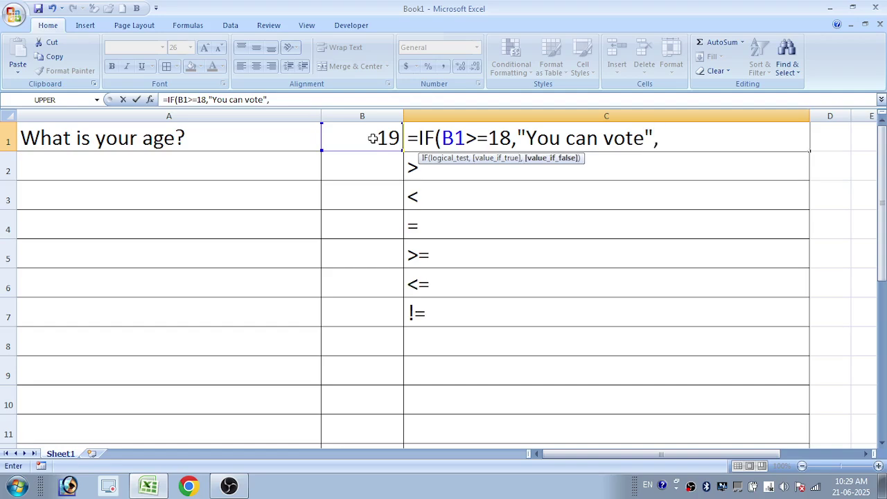
Complete the C1 formula with "Sorry, you can not vote this year" as the value if false
{"action": "type", "text": "\""}
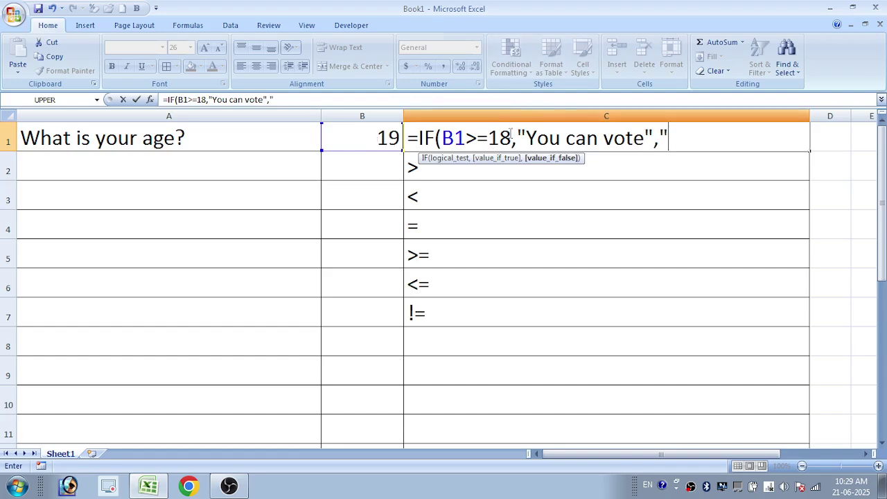
{"action": "left_click_drag", "start_coordinate": [511, 136], "coordinate": [442, 138]}
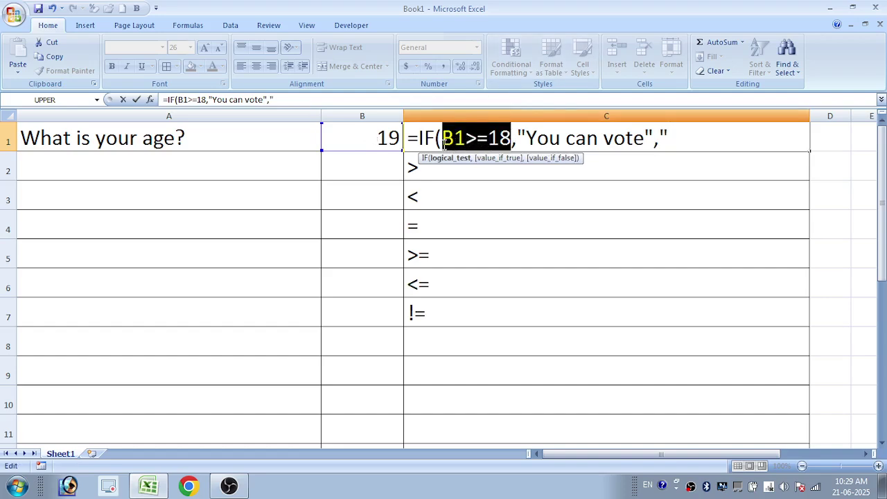
{"action": "left_click", "coordinate": [669, 138]}
{"action": "type", "text": "So"}
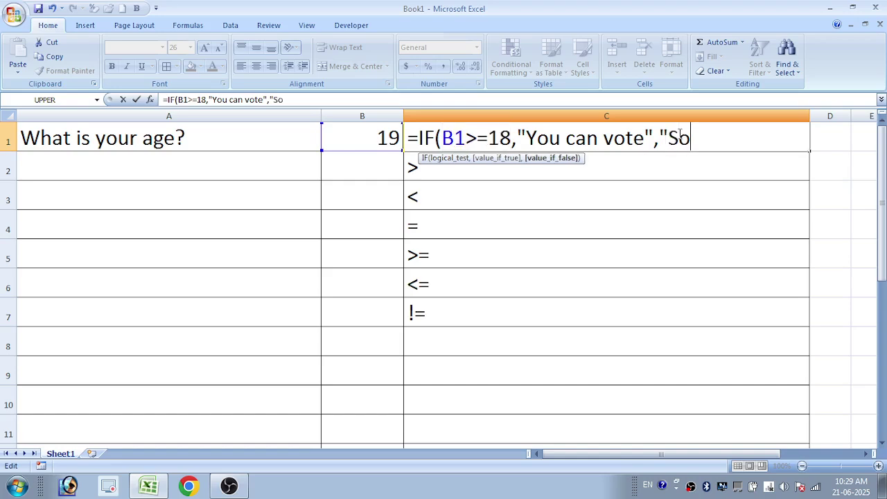
{"action": "type", "text": "rry, o"}
{"action": "key", "text": "BackSpace"}
{"action": "type", "text": "you "}
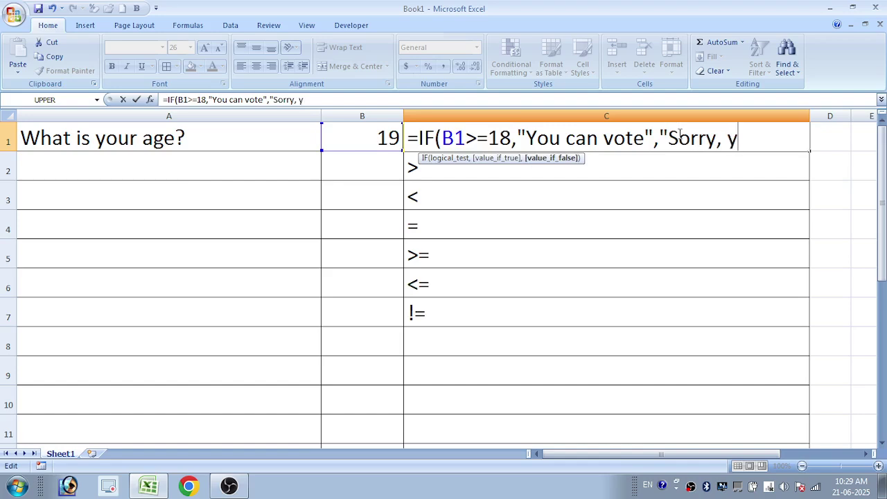
{"action": "type", "text": "can"}
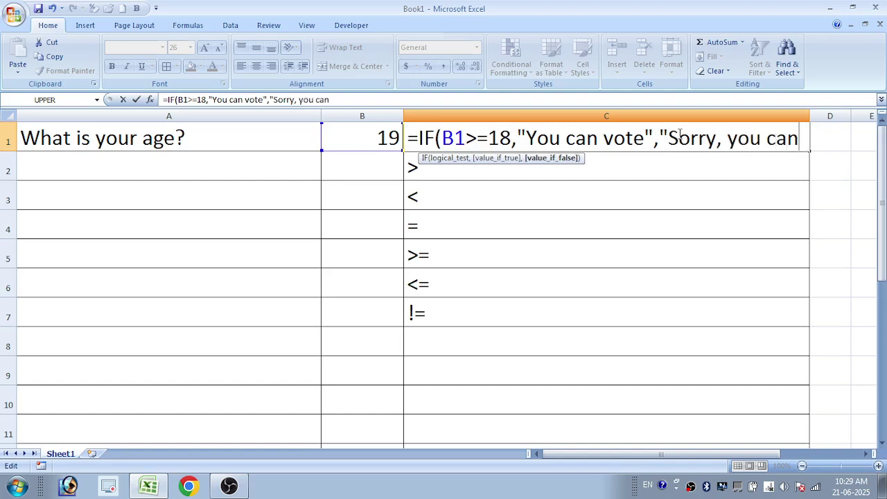
{"action": "type", "text": " not vote "}
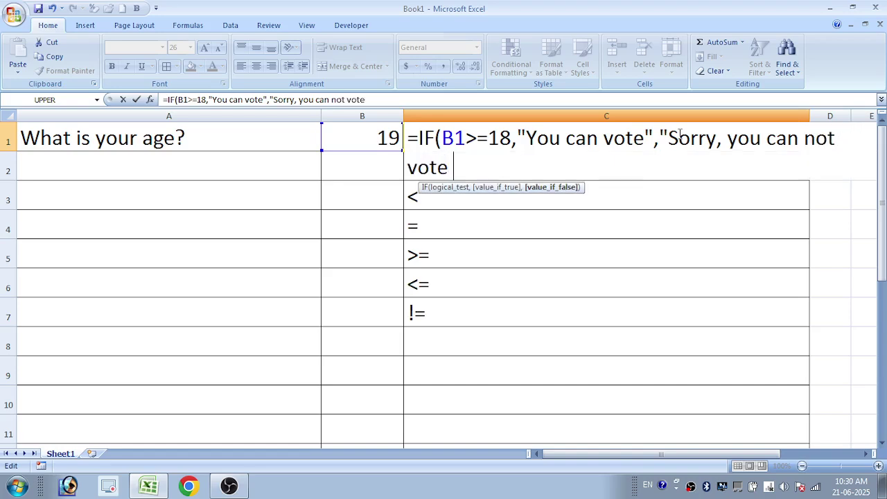
{"action": "type", "text": "this year"}
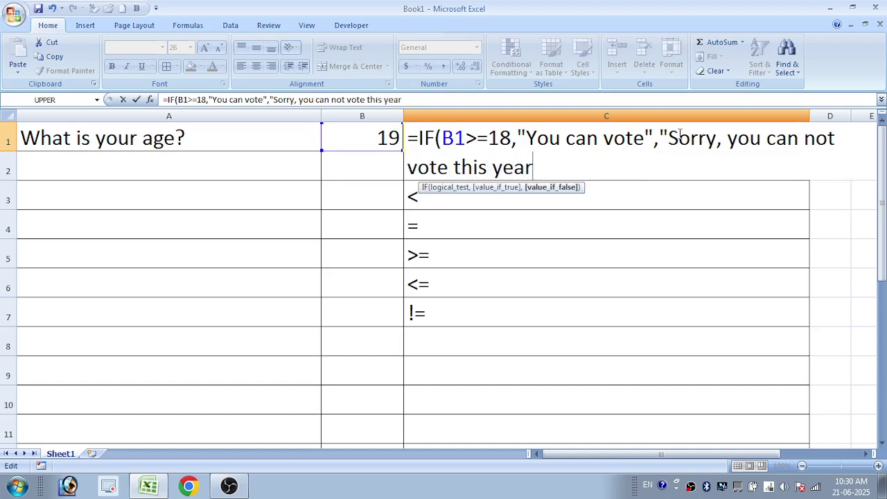
{"action": "type", "text": "\""}
{"action": "key", "text": "Return"}
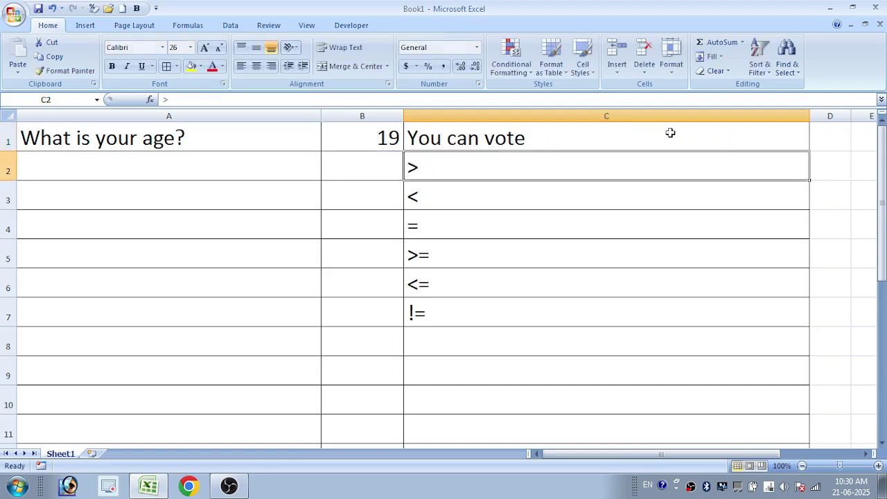
Test the IF formula by changing the age in B1 to 16 and to 5
{"action": "left_click", "coordinate": [360, 144]}
{"action": "type", "text": "16"}
{"action": "key", "text": "Return"}
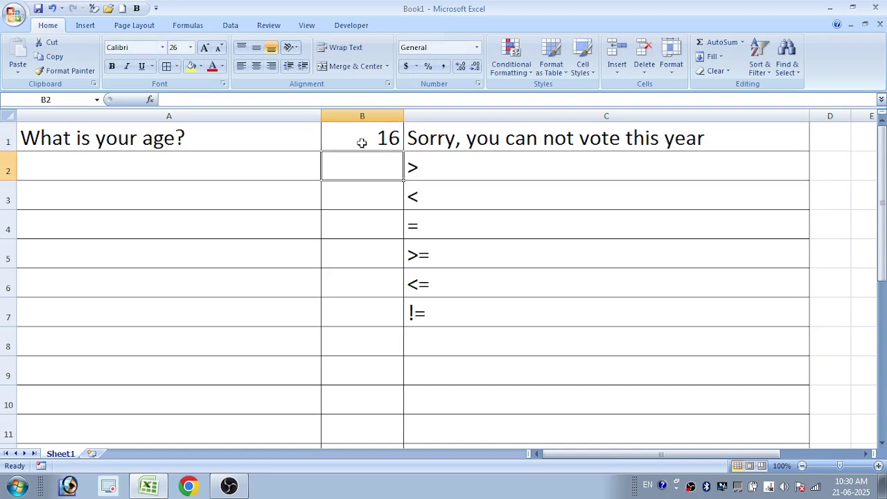
{"action": "left_click", "coordinate": [362, 143]}
{"action": "type", "text": "5"}
{"action": "key", "text": "Return"}
Set the age in B1 to 18 to test the formula at its threshold
{"action": "key", "text": "Up"}
{"action": "type", "text": "18"}
{"action": "key", "text": "Return"}
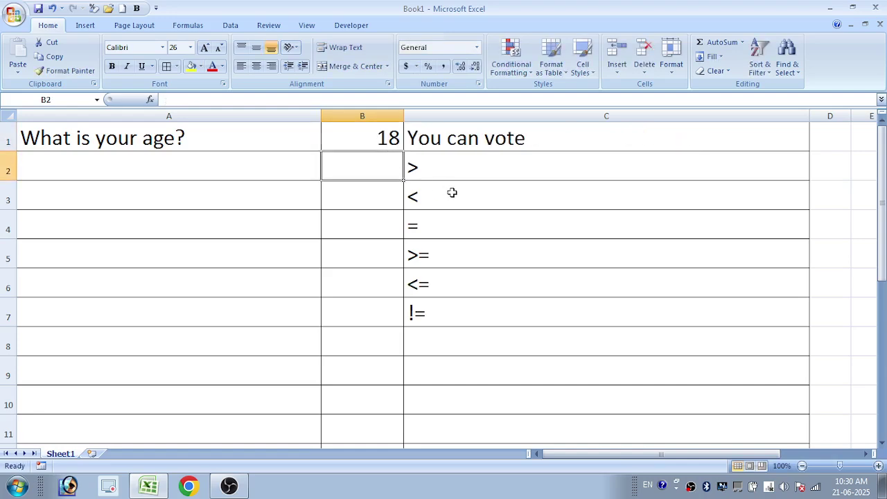
{"action": "key", "text": "Left"}
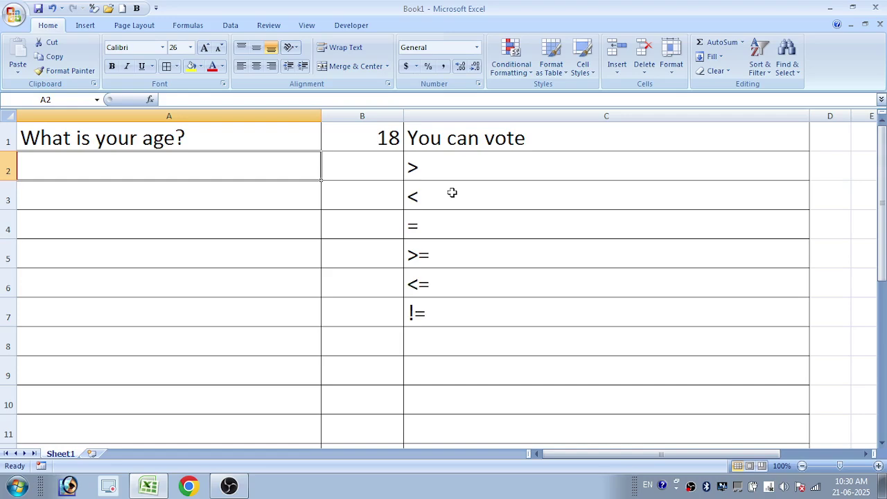
Enter the label "Write any letter:" in A2 and the letter a in B2
{"action": "type", "text": "Wri"}
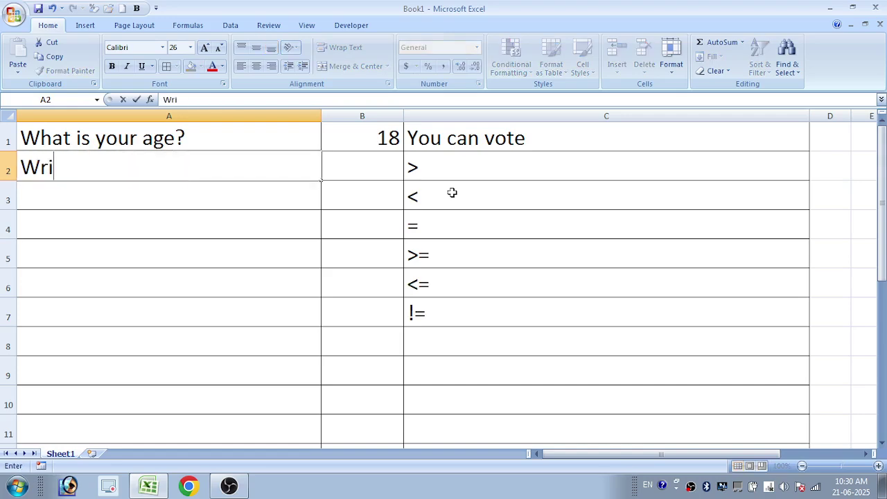
{"action": "type", "text": "te any "}
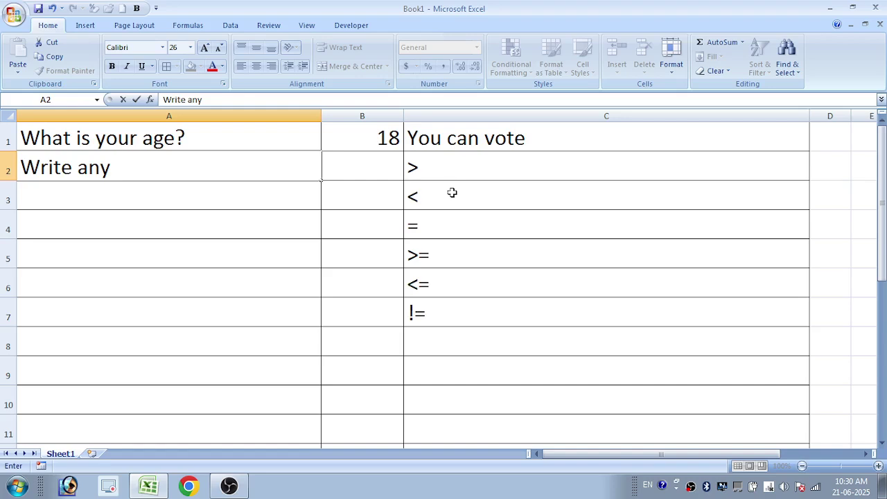
{"action": "type", "text": "letter"}
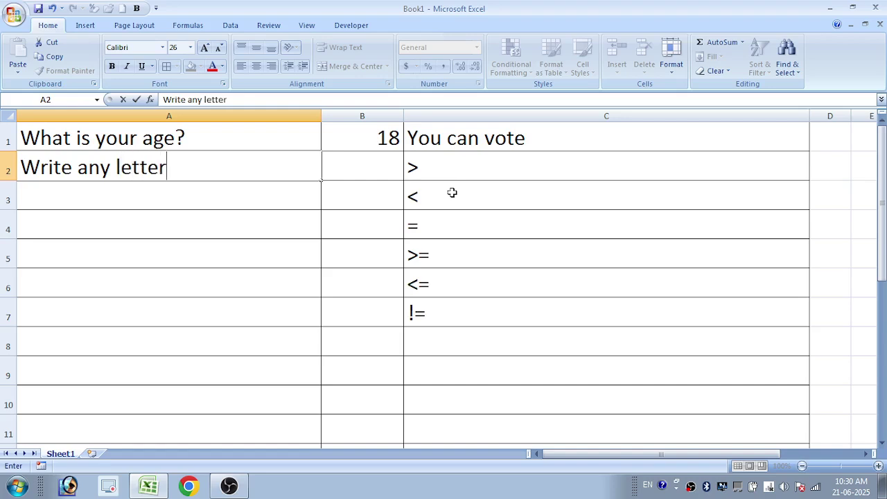
{"action": "type", "text": ":"}
{"action": "key", "text": "Tab"}
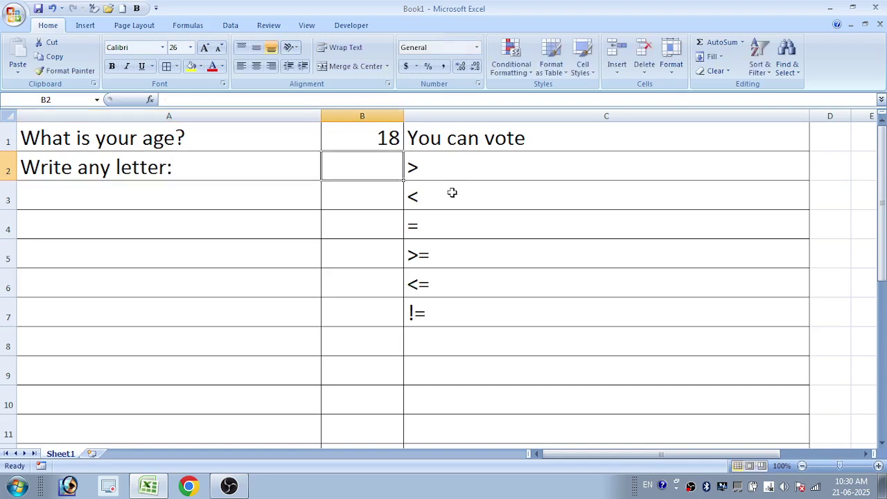
{"action": "type", "text": "a"}
{"action": "key", "text": "Tab"}
Build an IF formula in C2 that gives "Vowel" when B2 equals "a" and "Consonent" if not
{"action": "type", "text": "=IF("}
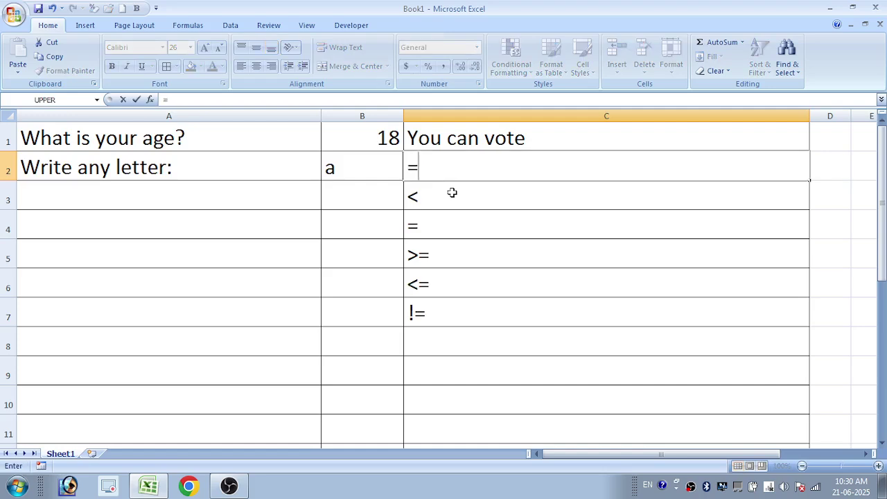
{"action": "left_click", "coordinate": [380, 171]}
{"action": "type", "text": "=\"a\""}
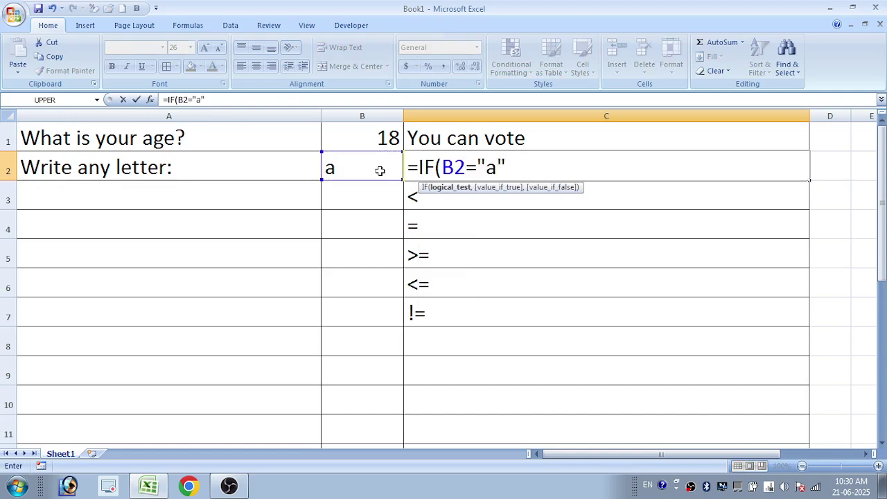
{"action": "type", "text": ",\"V"}
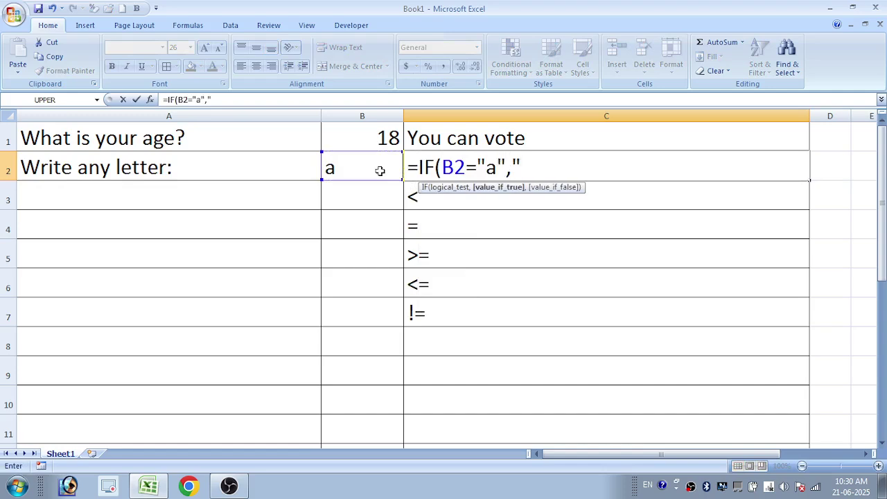
{"action": "type", "text": "owel\""}
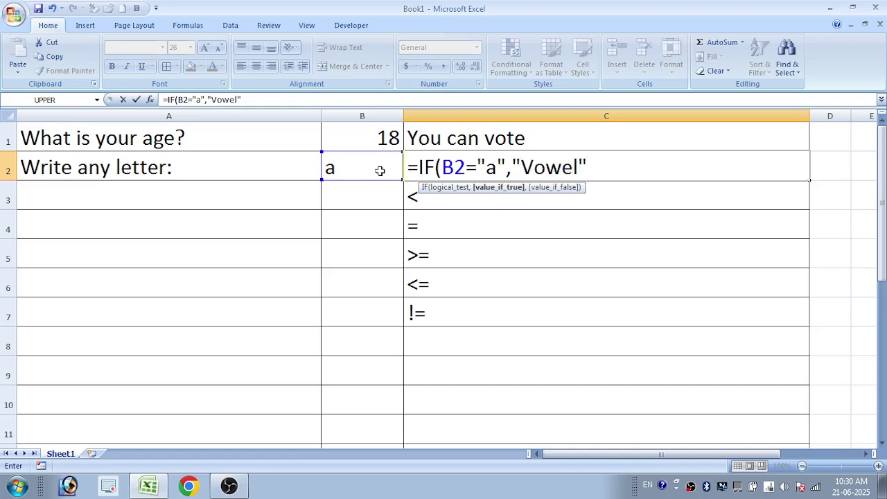
{"action": "type", "text": ",\""}
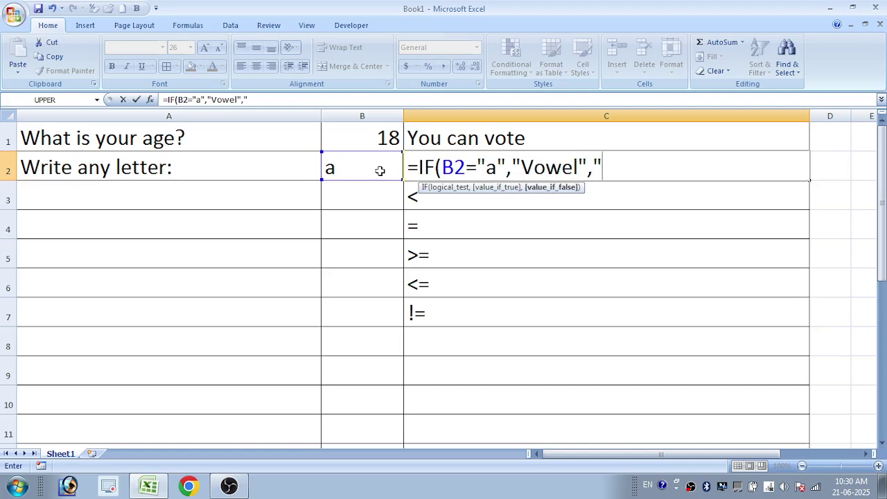
{"action": "type", "text": "Consoen"}
{"action": "key", "text": "BackSpace"}
{"action": "key", "text": "BackSpace"}
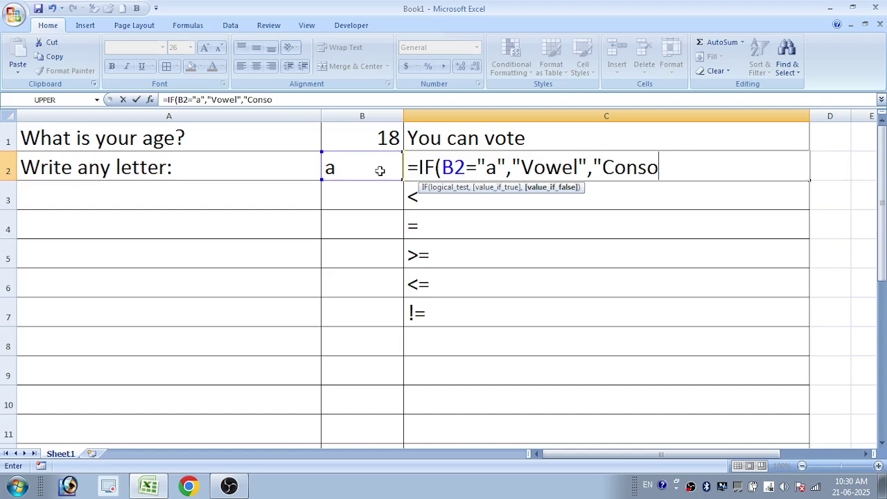
{"action": "type", "text": "nent\""}
{"action": "key", "text": "Return"}
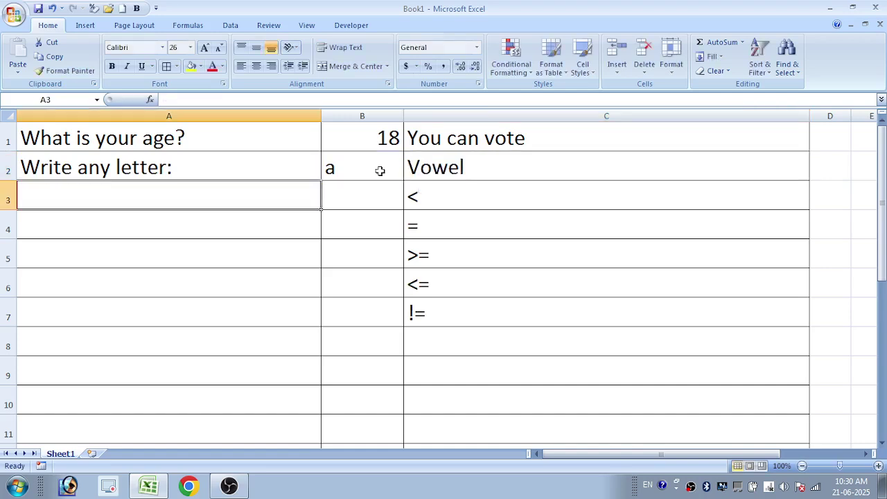
Test the C2 formula by changing the letter in B2 to b, to c and back to a
{"action": "left_click", "coordinate": [386, 159]}
{"action": "type", "text": "b"}
{"action": "key", "text": "Return"}
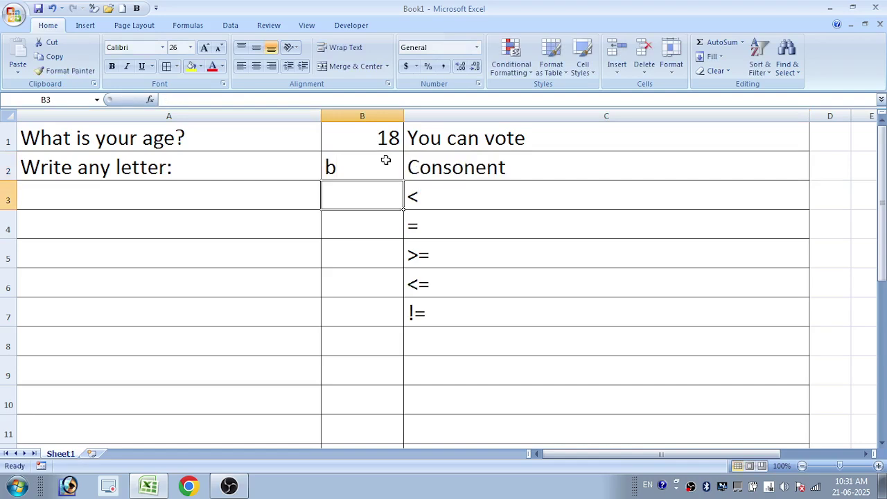
{"action": "left_click", "coordinate": [386, 160]}
{"action": "type", "text": "c"}
{"action": "key", "text": "Return"}
{"action": "left_click", "coordinate": [387, 156]}
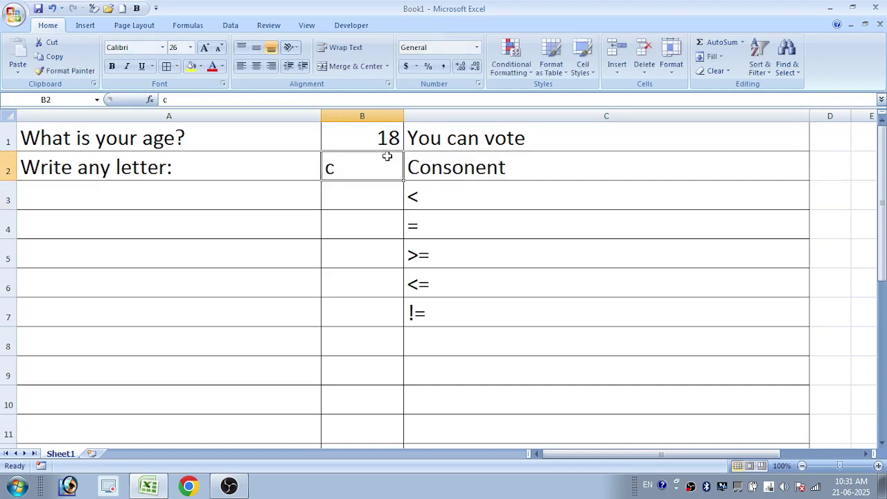
{"action": "type", "text": "a"}
{"action": "key", "text": "Return"}
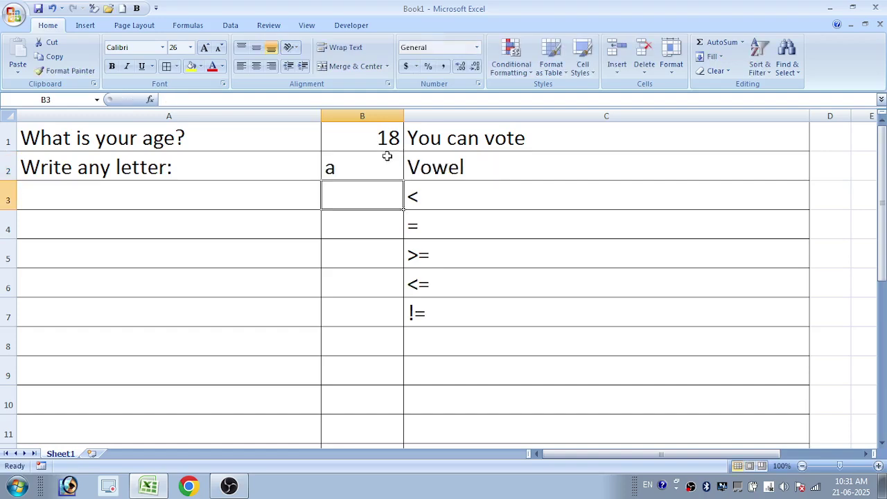
Review the IF formula in C2 without changing it, and test it with the letter i in B2
{"action": "double_click", "coordinate": [424, 165]}
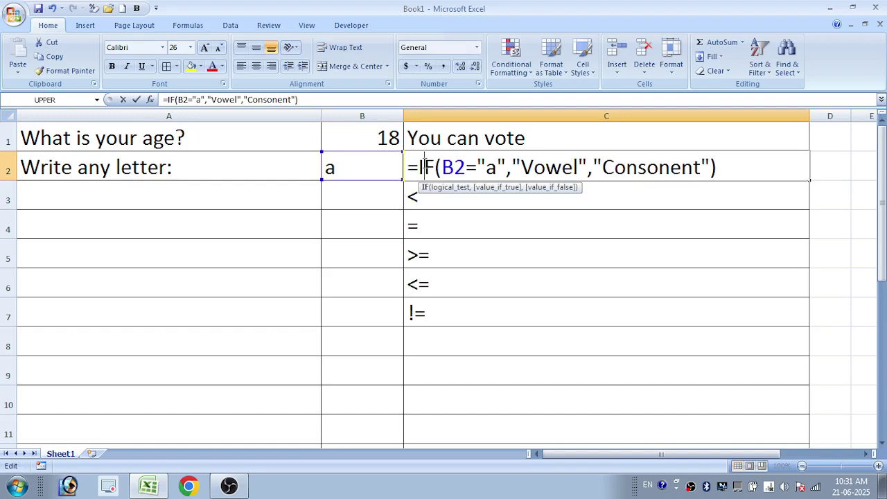
{"action": "left_click", "coordinate": [257, 196]}
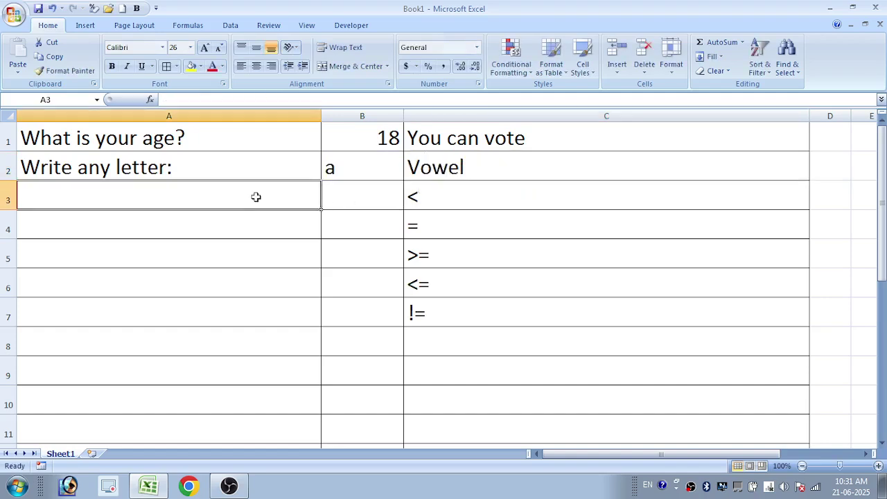
{"action": "left_click", "coordinate": [454, 165]}
{"action": "double_click", "coordinate": [454, 165]}
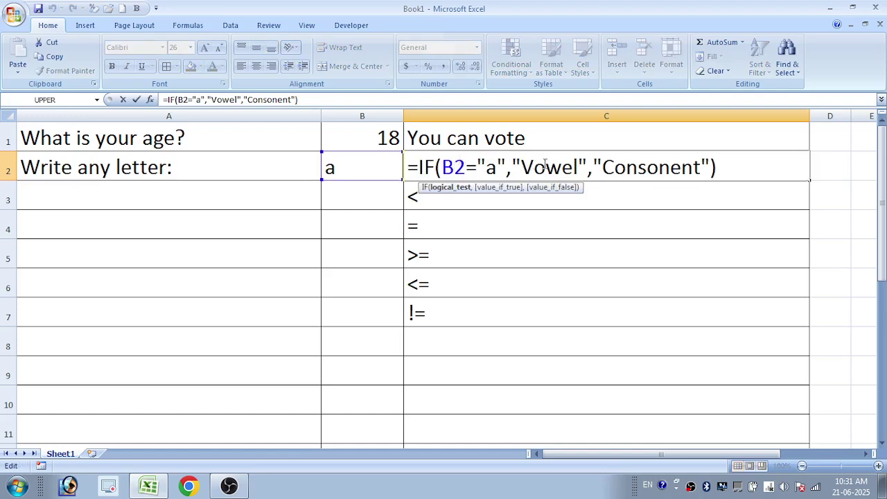
{"action": "key", "text": "Escape"}
{"action": "left_click", "coordinate": [364, 164]}
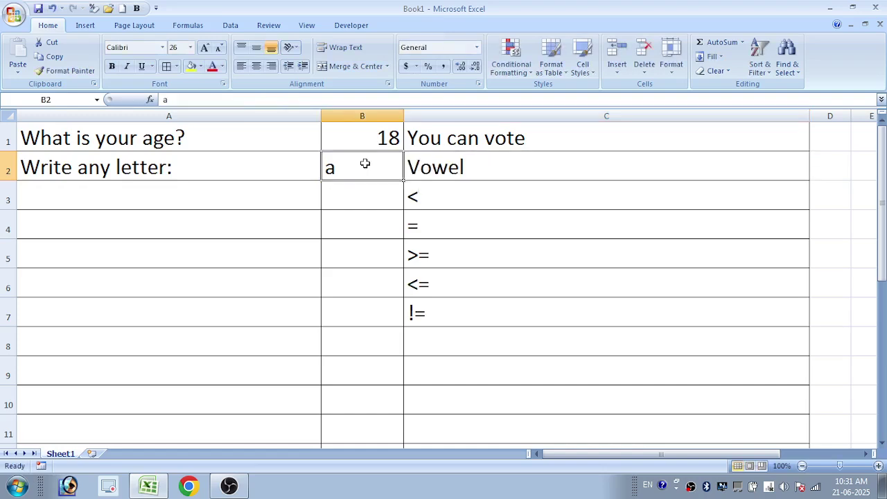
{"action": "type", "text": "i"}
{"action": "key", "text": "Return"}
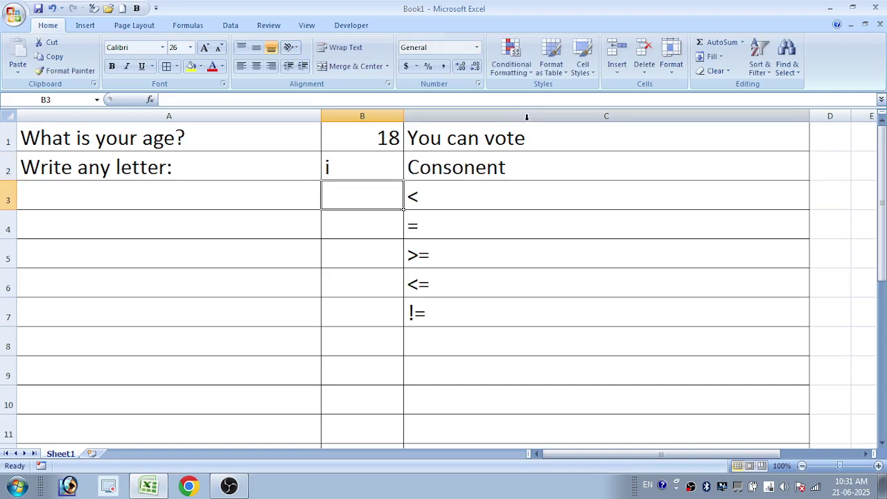
Remove the "Consonent" value and the closing parenthesis from the C2 formula, leaving it ending in a comma after "Vowel"
{"action": "double_click", "coordinate": [563, 155]}
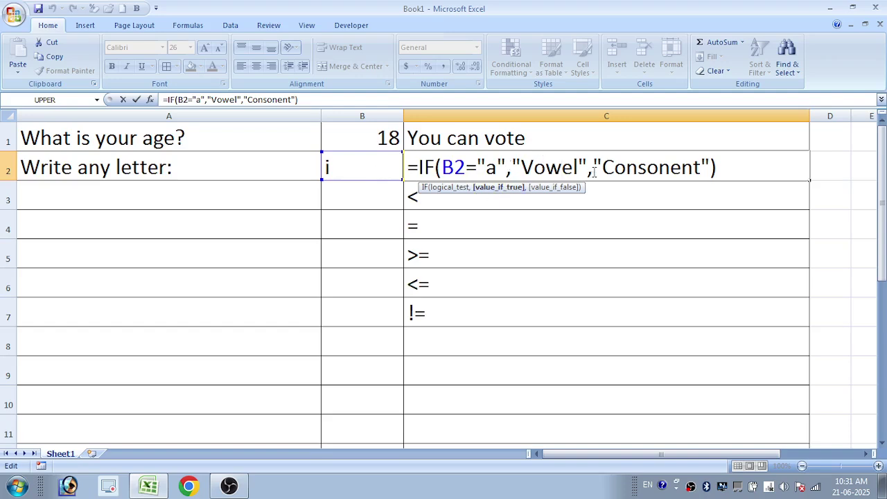
{"action": "left_click_drag", "start_coordinate": [592, 167], "coordinate": [742, 165]}
{"action": "key", "text": "BackSpace"}
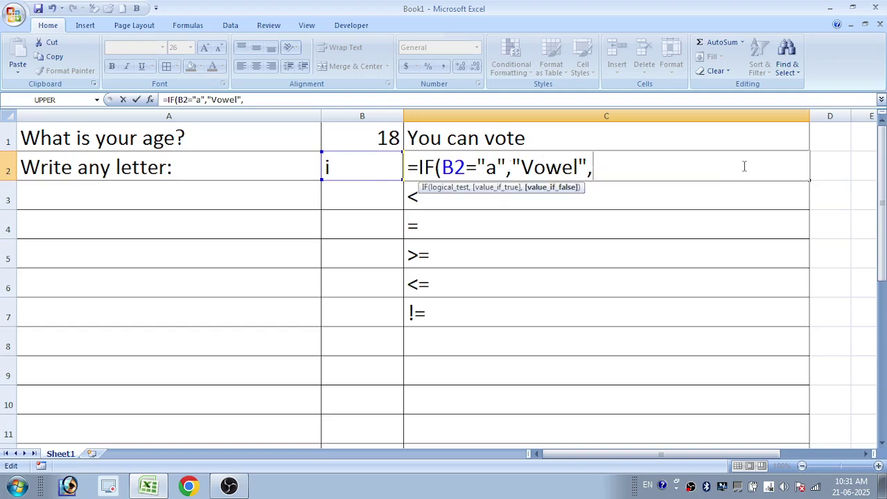
{"action": "key", "text": "BackSpace"}
{"action": "type", "text": ","}
Nest a copy of the IF(B2="a","Vowel" part as the value if false in C2, testing for "i" instead
{"action": "left_click_drag", "start_coordinate": [588, 167], "coordinate": [418, 167]}
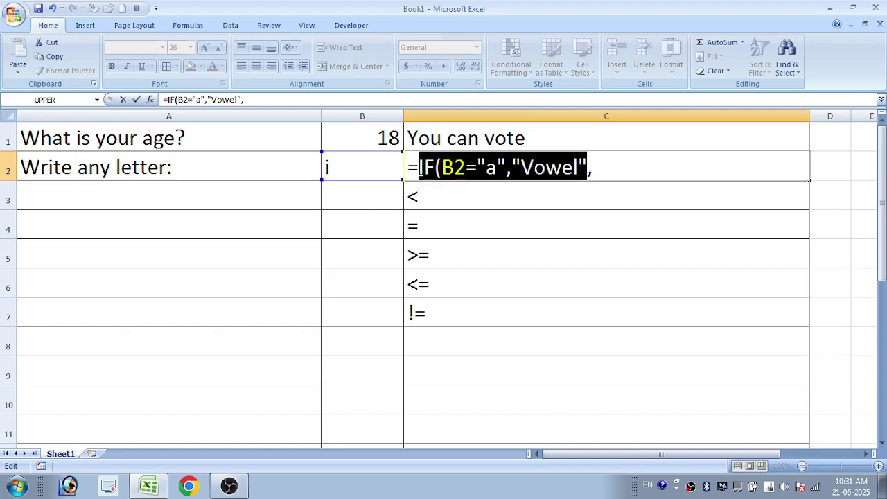
{"action": "key", "text": "ctrl+c"}
{"action": "left_click", "coordinate": [637, 172]}
{"action": "key", "text": "ctrl+v"}
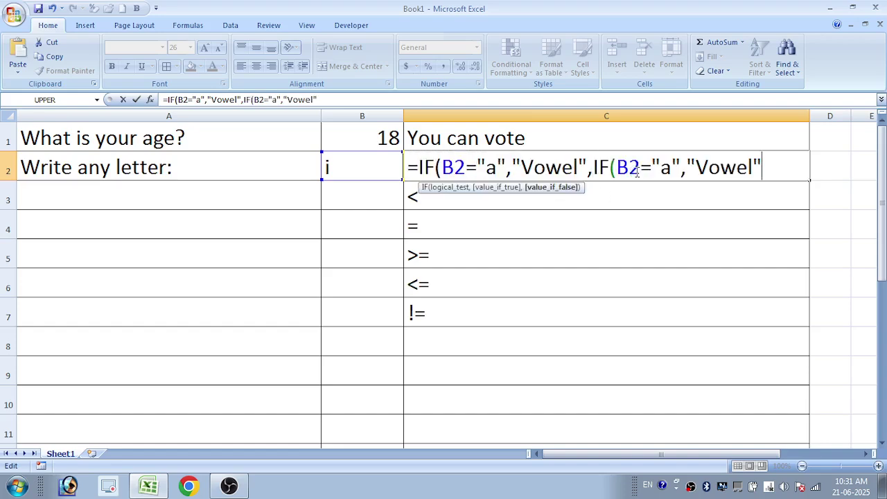
{"action": "left_click_drag", "start_coordinate": [671, 169], "coordinate": [661, 169]}
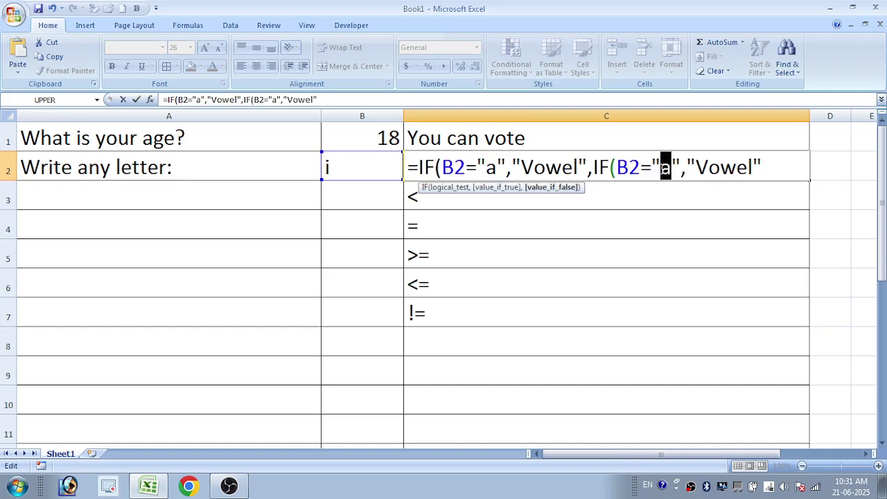
{"action": "type", "text": "i"}
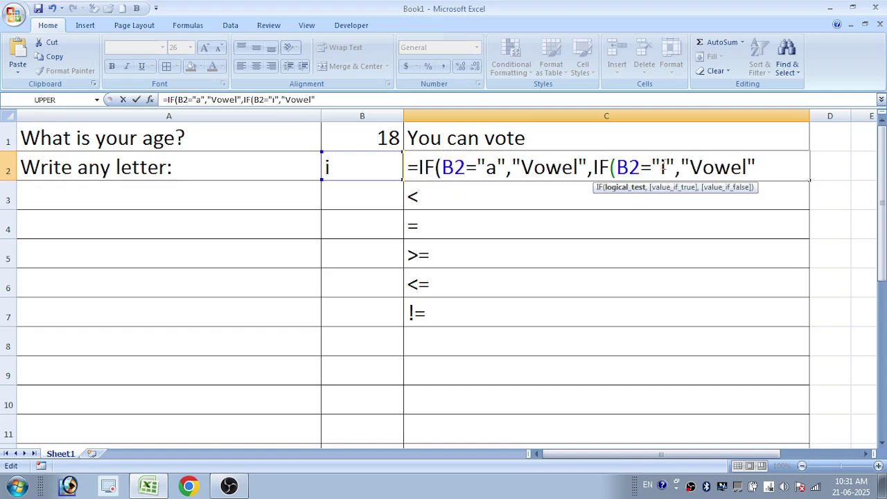
Append another copy of the IF part directly after the "i" test's "Vowel" in C2, testing for "o"
{"action": "left_click", "coordinate": [774, 169]}
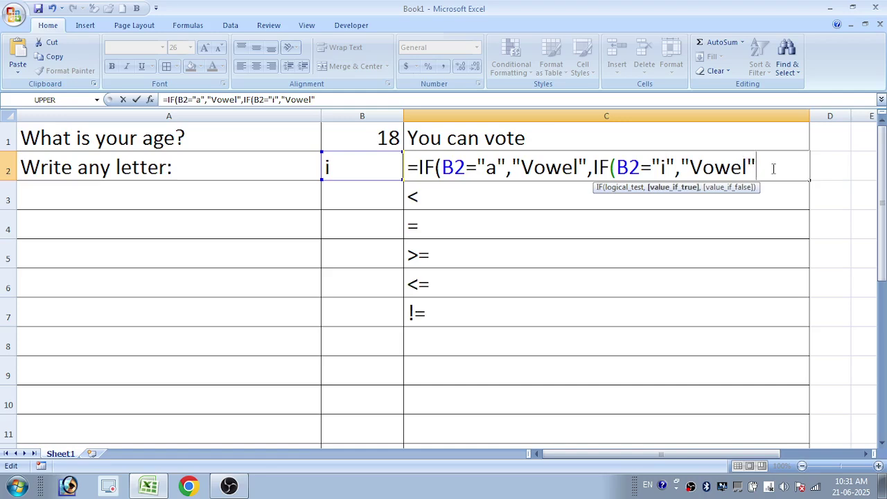
{"action": "key", "text": "ctrl+v"}
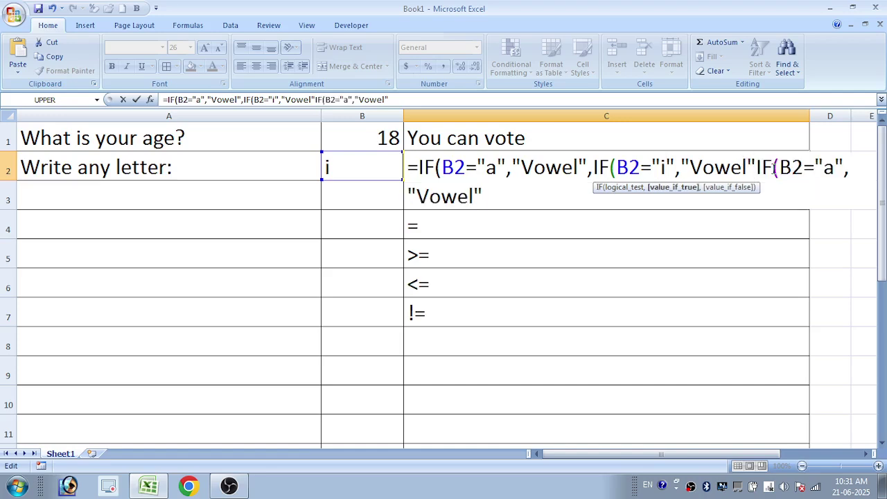
{"action": "double_click", "coordinate": [829, 168]}
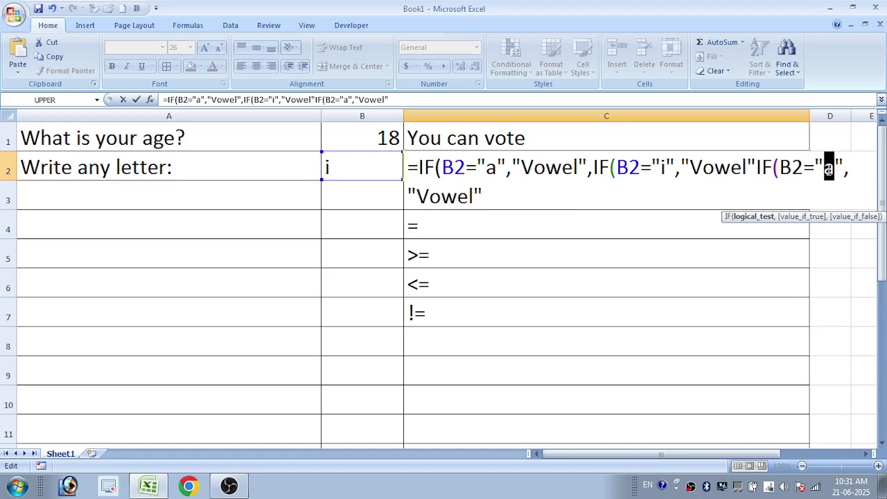
{"action": "type", "text": "o"}
Add a comma and a further nested IF to the C2 formula that gives "Vowel" when B2 equals "e"
{"action": "left_click", "coordinate": [527, 195]}
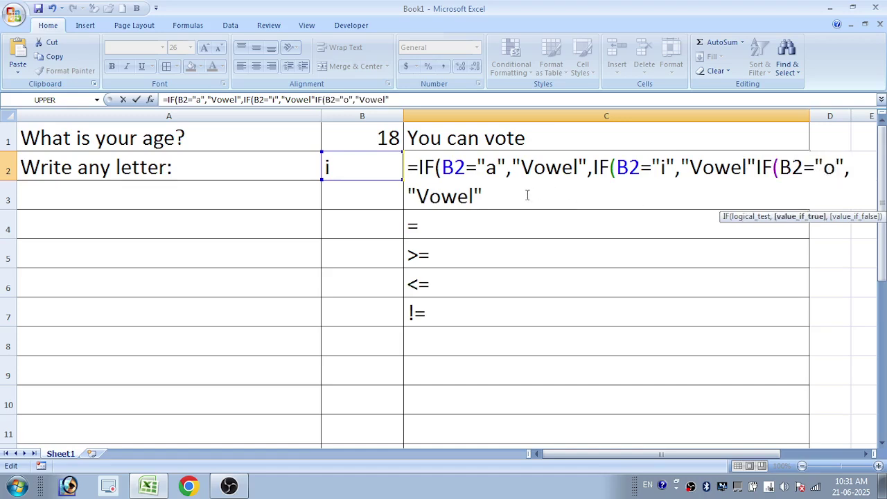
{"action": "type", "text": ","}
{"action": "key", "text": "ctrl+v"}
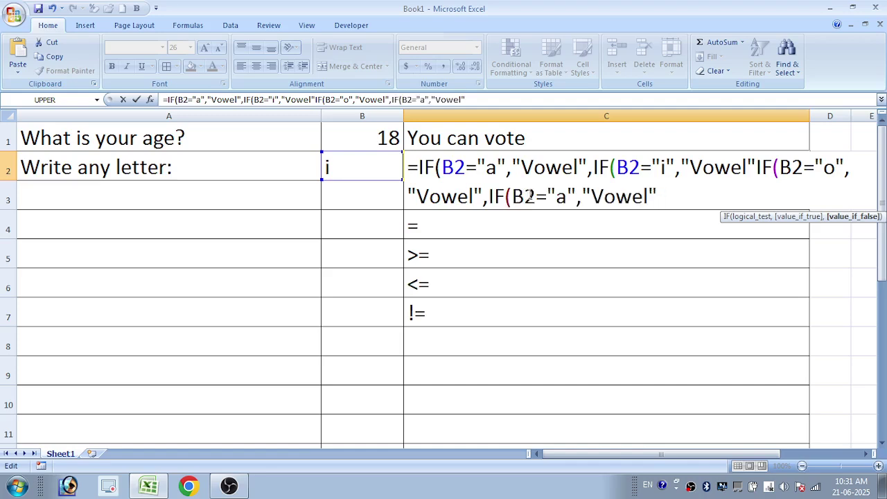
{"action": "double_click", "coordinate": [562, 197]}
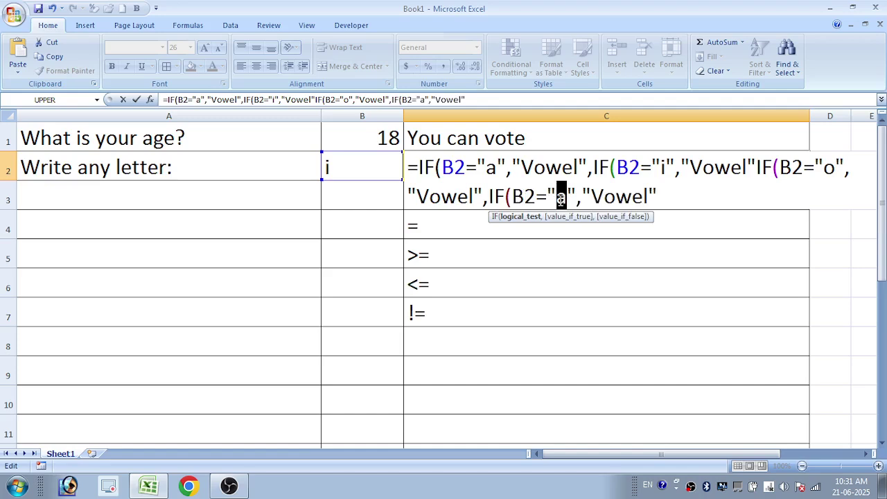
{"action": "type", "text": "e"}
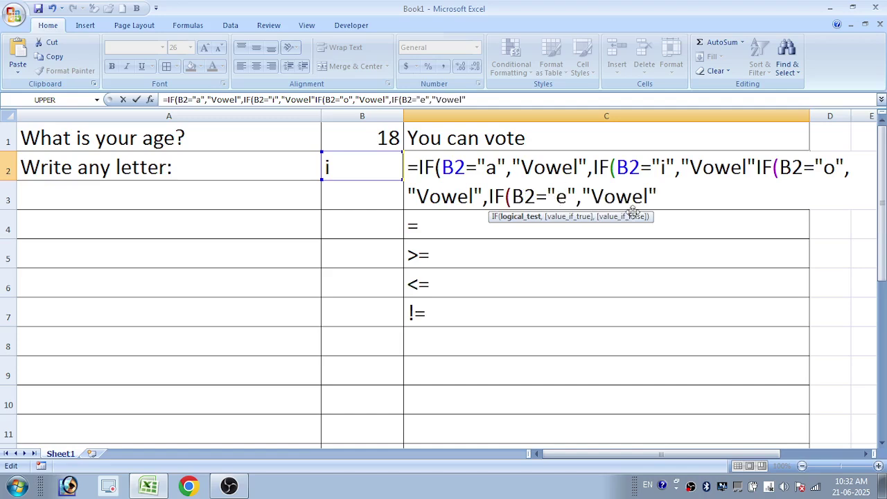
Add a comma and a last nested IF to the C2 formula that gives "Vowel" when B2 equals "u"
{"action": "left_click", "coordinate": [678, 203]}
{"action": "type", "text": ","}
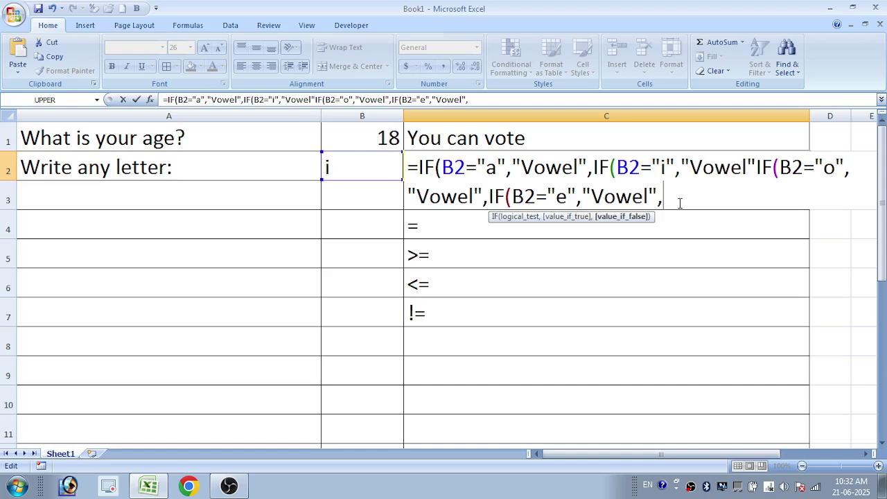
{"action": "key", "text": "ctrl+v"}
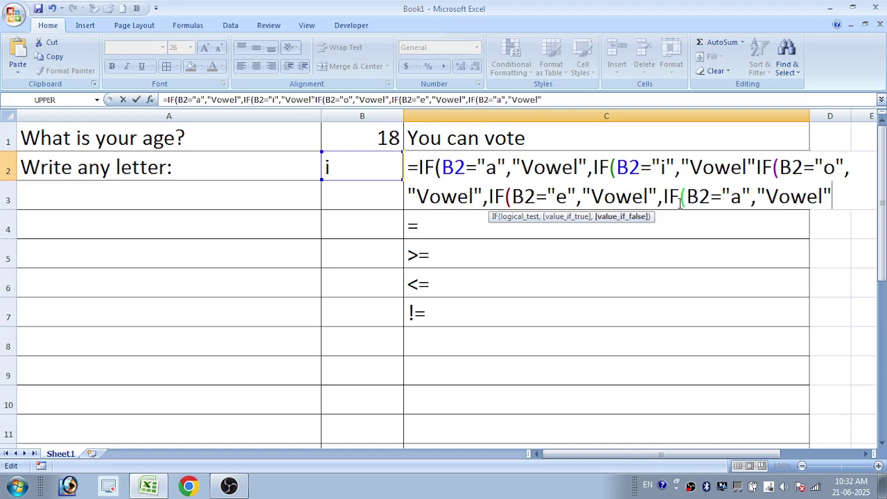
{"action": "double_click", "coordinate": [737, 197]}
{"action": "type", "text": "u"}
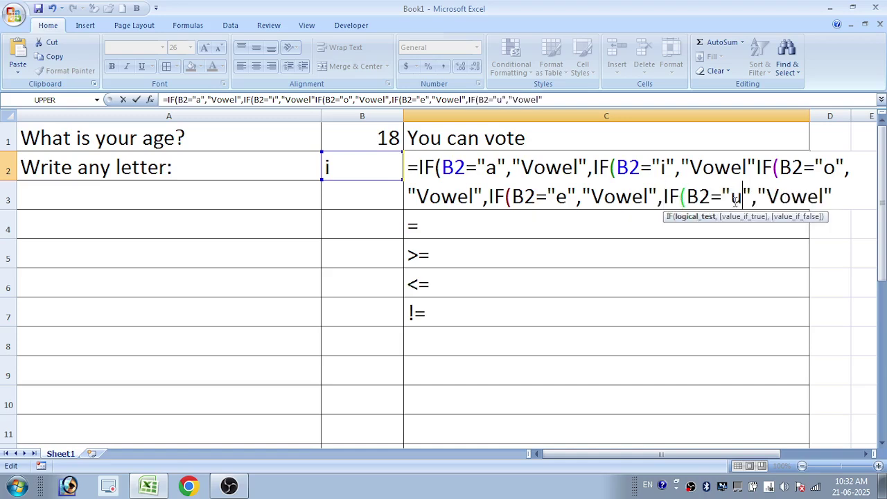
Add "Consonent" as the value if false of the last nested IF in the C2 formula
{"action": "left_click", "coordinate": [841, 196]}
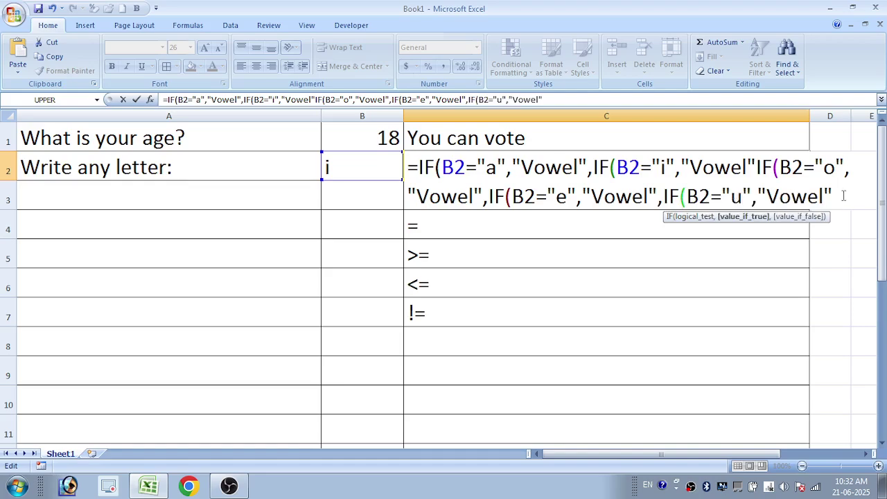
{"action": "type", "text": ",\""}
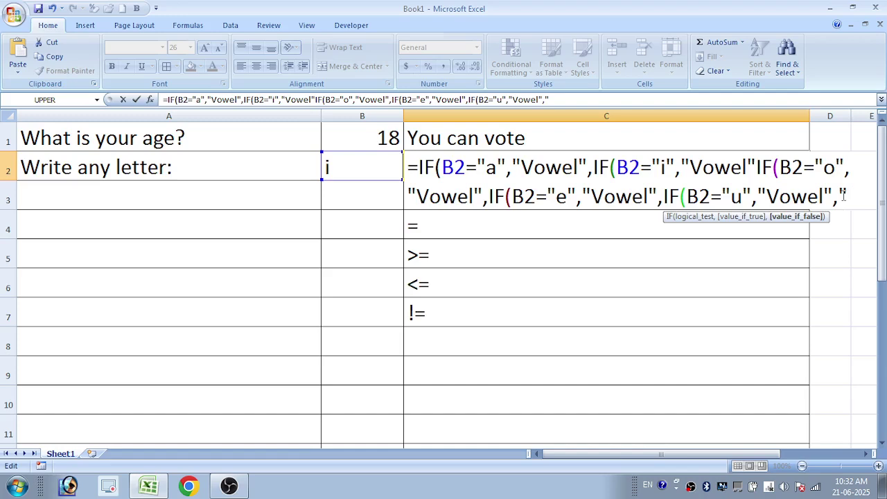
{"action": "type", "text": "Conson"}
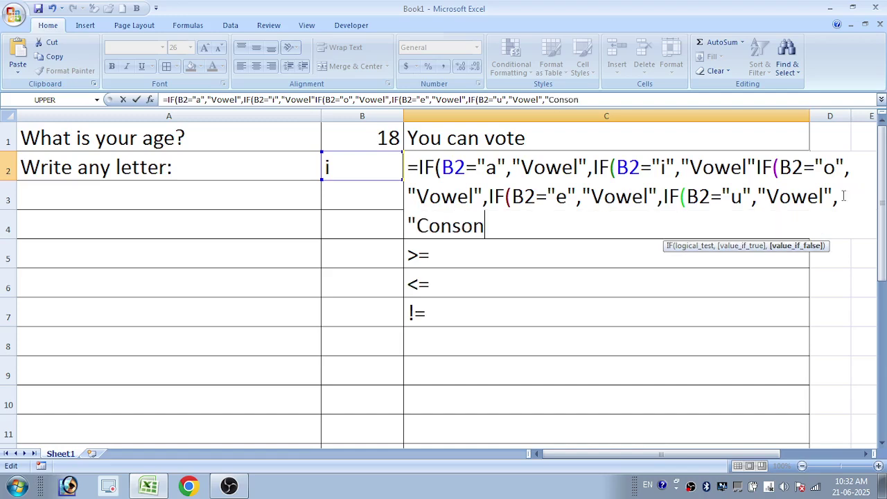
{"action": "type", "text": "ent\""}
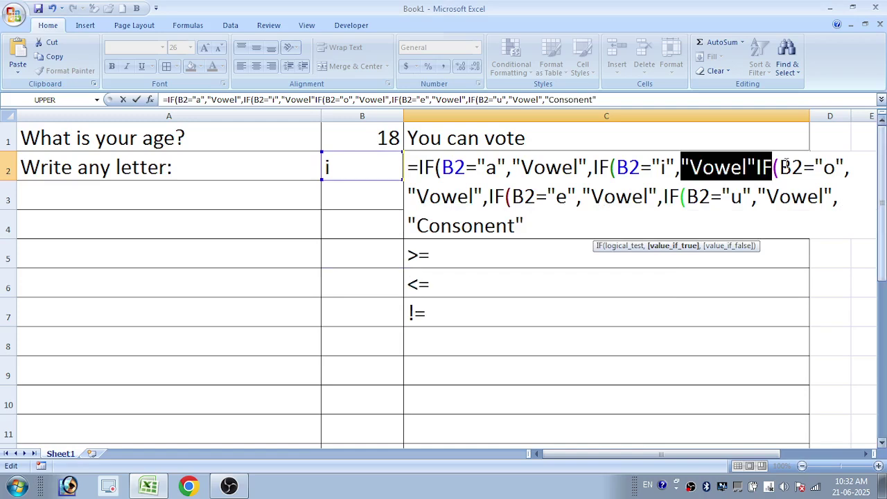
Insert the missing comma between the "i" test's "Vowel" and the following IF in C2, and enter the formula
{"action": "left_click", "coordinate": [756, 167]}
{"action": "type", "text": ","}
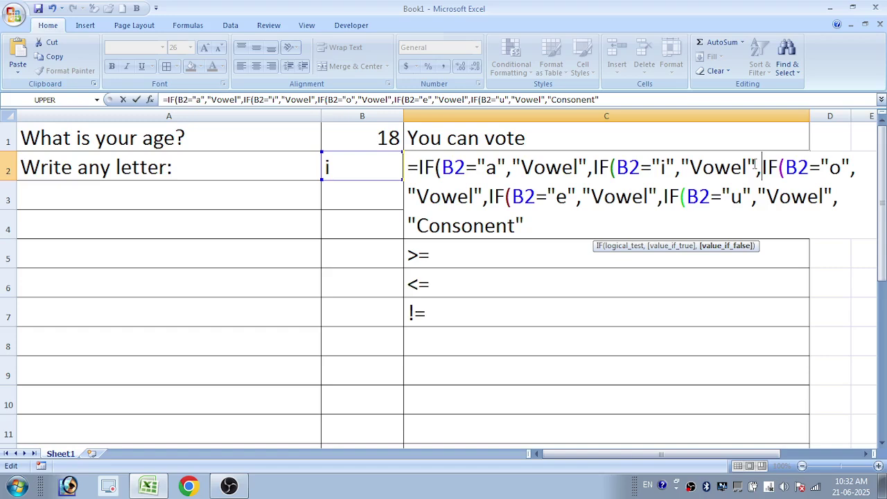
{"action": "key", "text": "Return"}
{"action": "key", "text": "Return"}
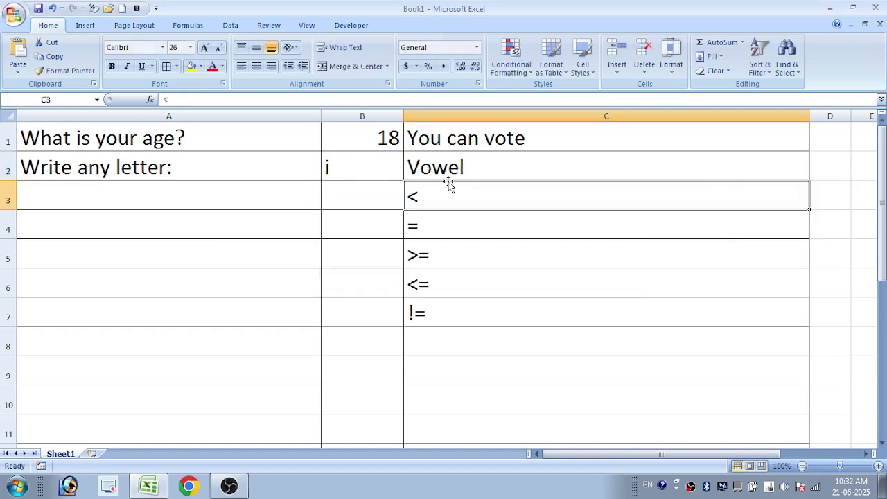
Test the vowel formula by entering the letters a, b, c, d, e, s and u one after another in B2
{"action": "left_click", "coordinate": [382, 167]}
{"action": "type", "text": "a"}
{"action": "key", "text": "Return"}
{"action": "left_click", "coordinate": [382, 167]}
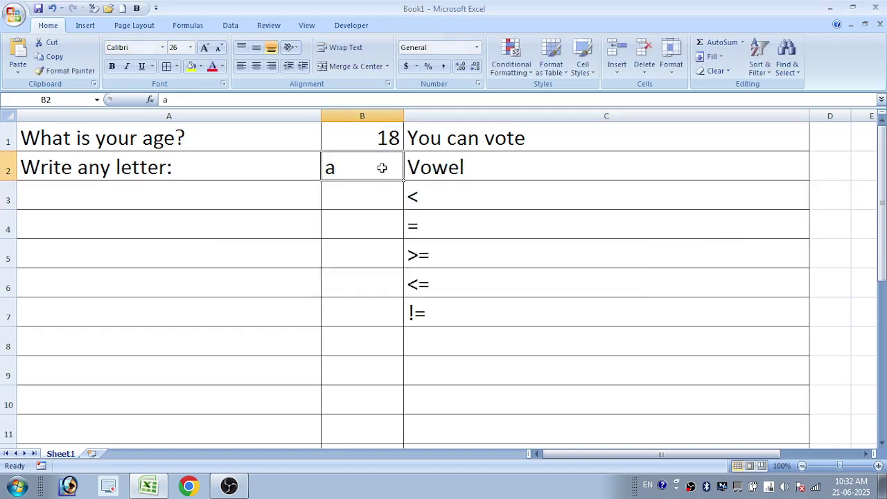
{"action": "type", "text": "b"}
{"action": "key", "text": "Return"}
{"action": "left_click", "coordinate": [382, 168]}
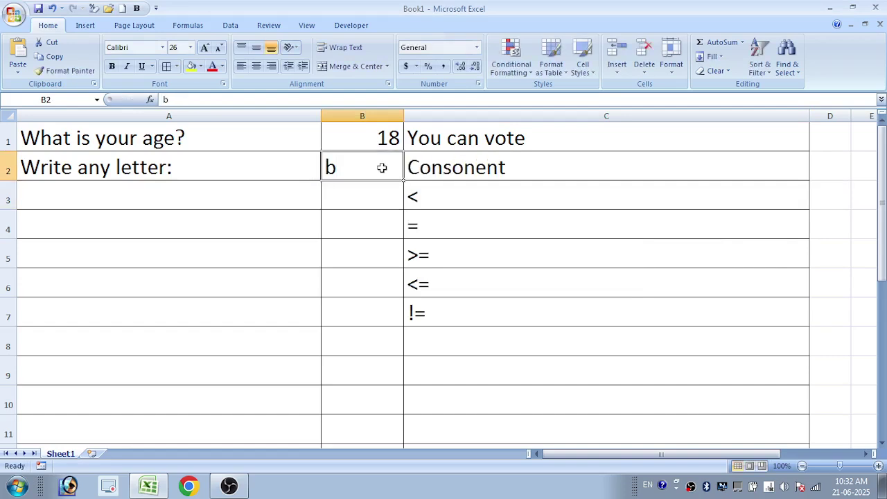
{"action": "type", "text": "c"}
{"action": "key", "text": "Return"}
{"action": "left_click", "coordinate": [382, 168]}
{"action": "type", "text": "d"}
{"action": "key", "text": "Return"}
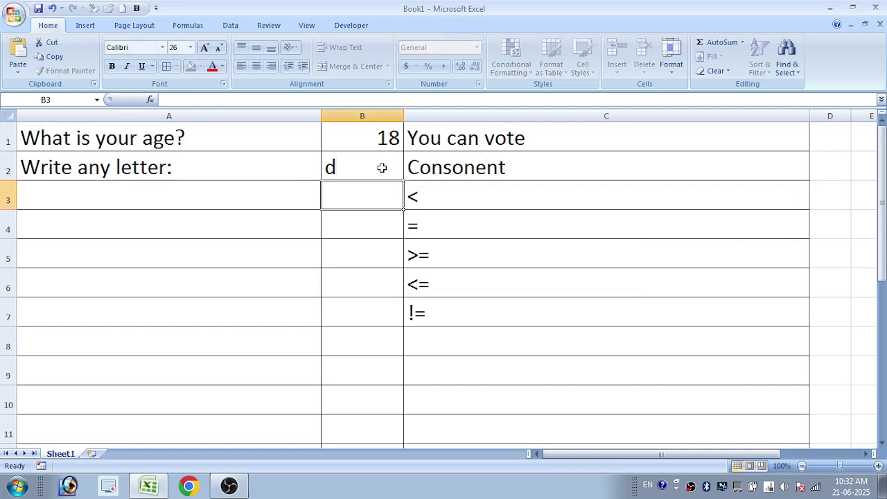
{"action": "left_click", "coordinate": [382, 168]}
{"action": "type", "text": "e"}
{"action": "key", "text": "Return"}
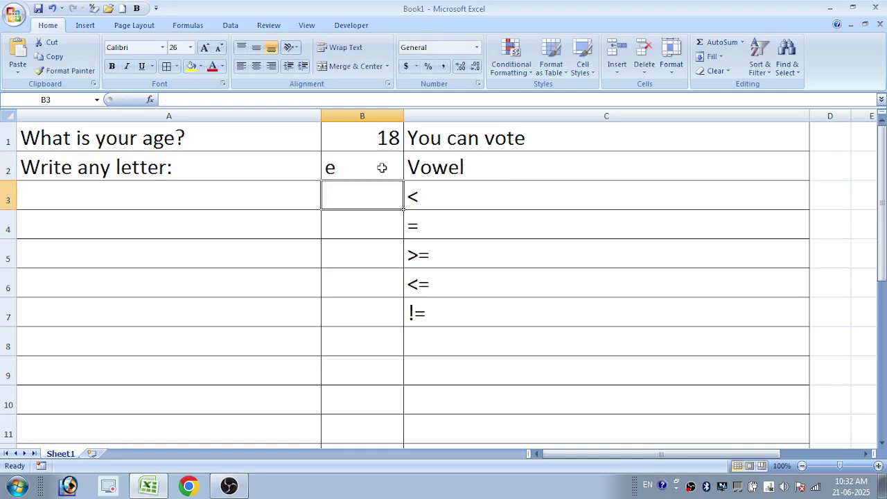
{"action": "left_click", "coordinate": [382, 168]}
{"action": "type", "text": "s"}
{"action": "key", "text": "Return"}
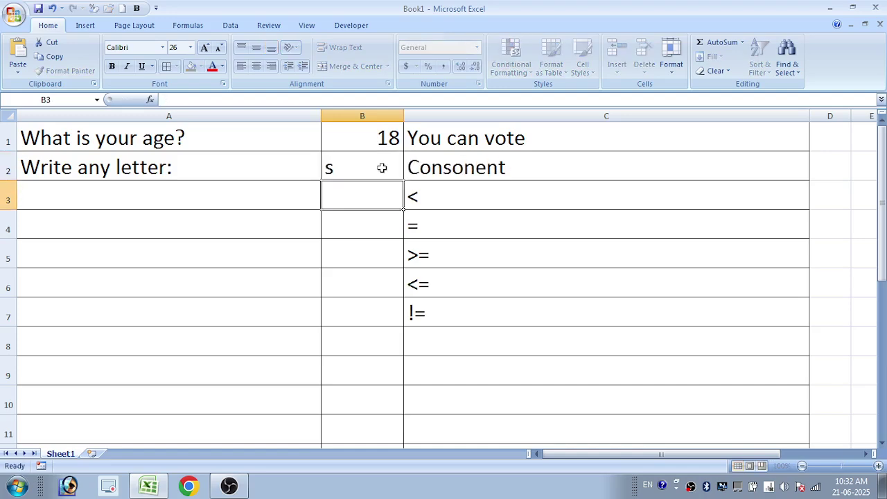
{"action": "left_click", "coordinate": [382, 167]}
{"action": "type", "text": "u"}
{"action": "key", "text": "Return"}
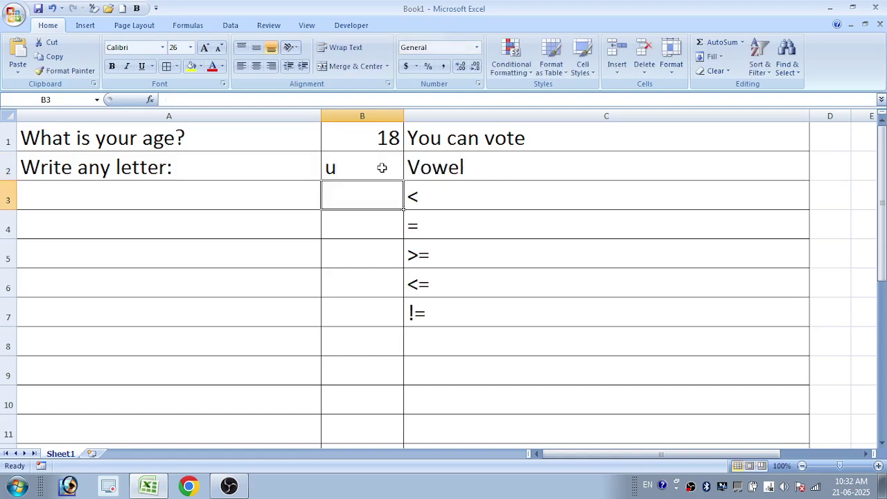
Enter the label "Percentage of marks:" in A3
{"action": "key", "text": "Return"}
{"action": "key", "text": "Up"}
{"action": "key", "text": "Down"}
{"action": "key", "text": "Up"}
{"action": "key", "text": "Left"}
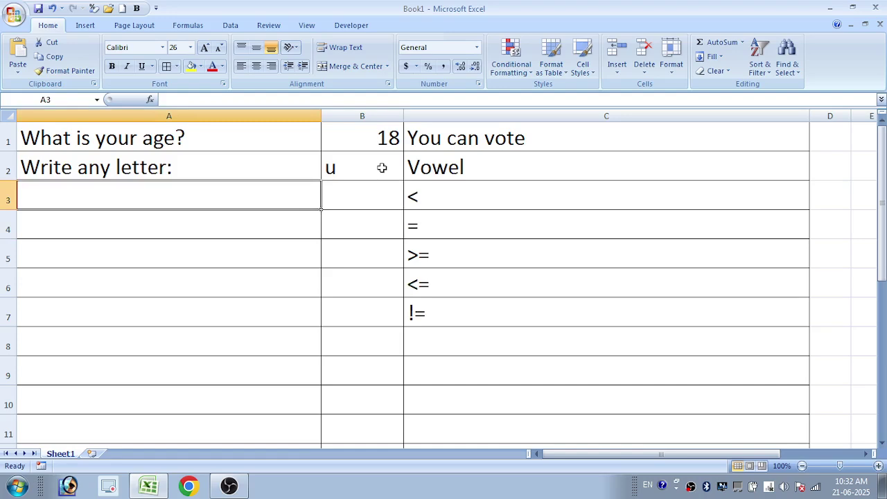
{"action": "type", "text": "Per"}
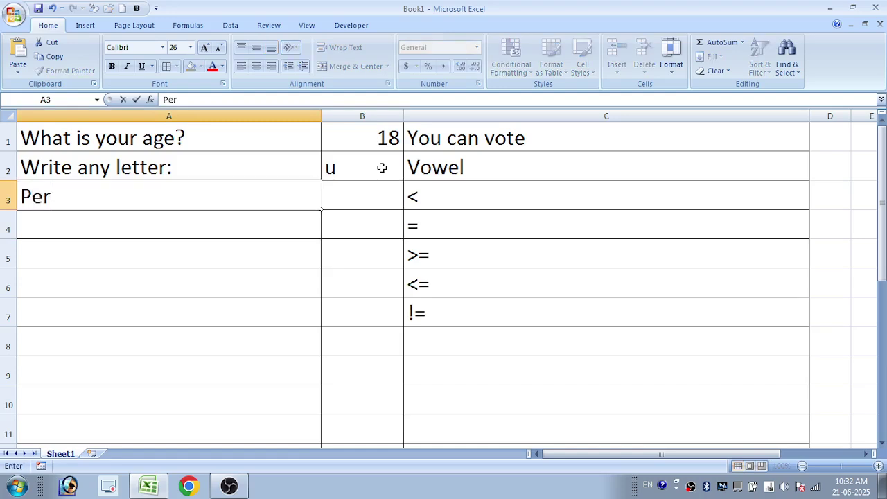
{"action": "type", "text": "v"}
{"action": "key", "text": "BackSpace"}
{"action": "type", "text": "centage of "}
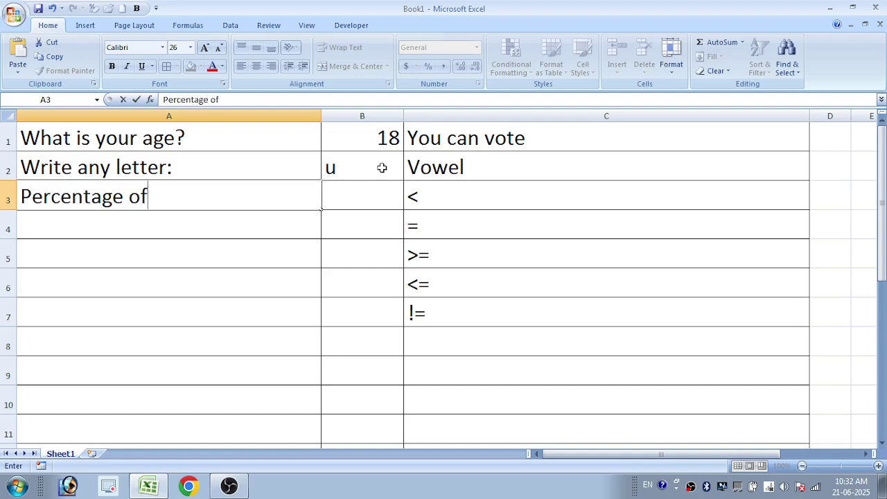
{"action": "type", "text": "marks"}
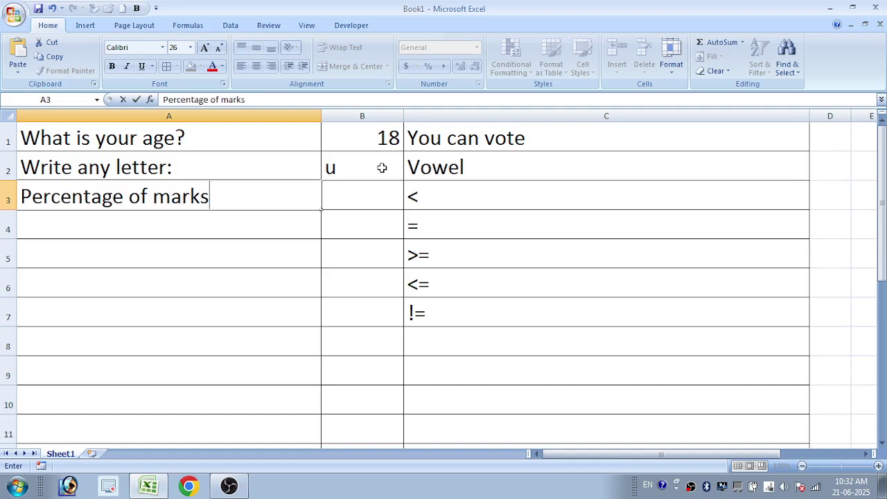
{"action": "type", "text": ":"}
{"action": "key", "text": "Tab"}
Start an IF formula in C3 that gives "Wrong entry" when B3>100, ending with a comma for the value if false
{"action": "key", "text": "Tab"}
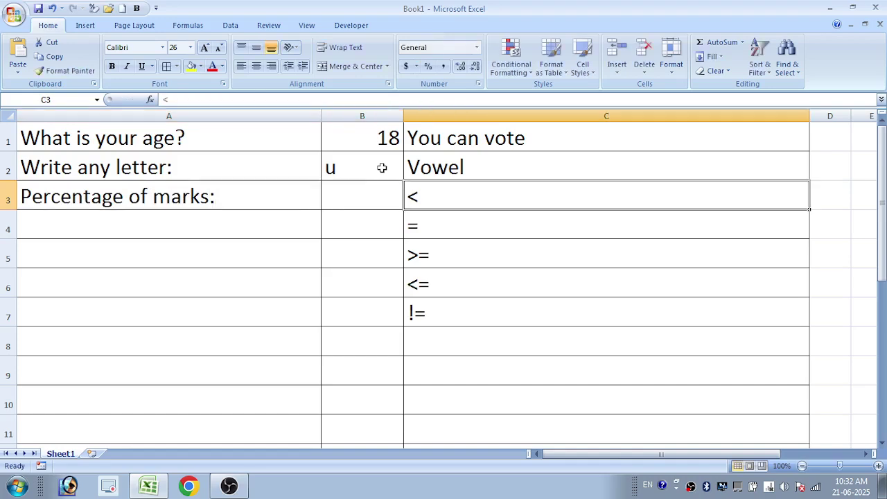
{"action": "type", "text": "=i"}
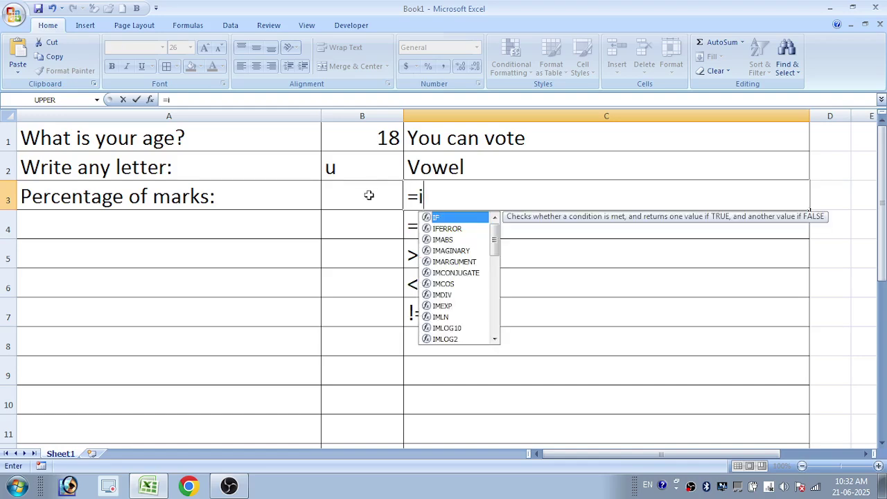
{"action": "key", "text": "Tab"}
{"action": "left_click", "coordinate": [369, 195]}
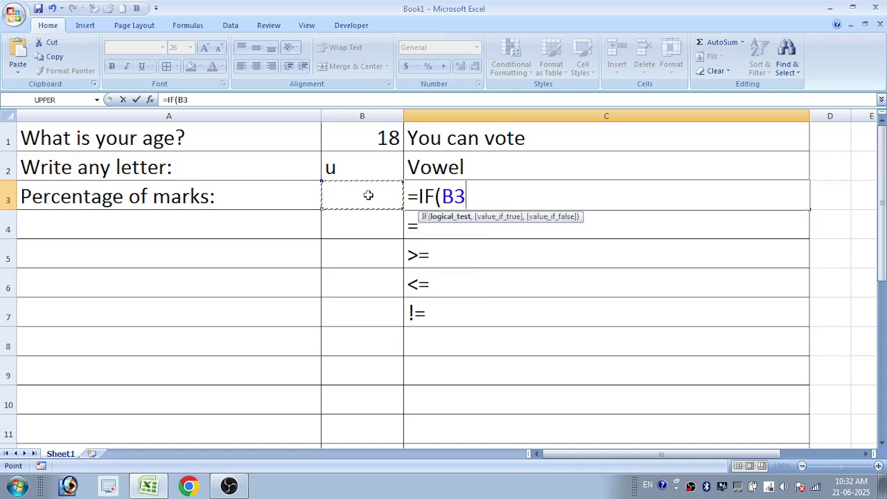
{"action": "type", "text": ">="}
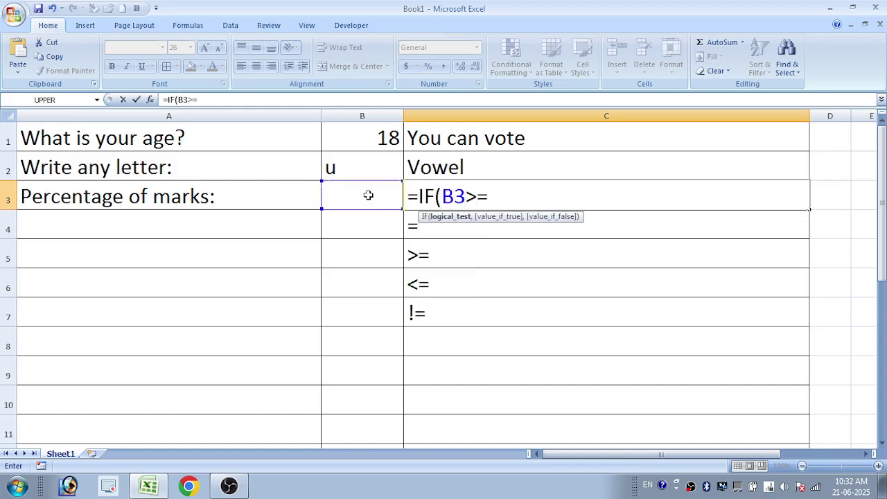
{"action": "key", "text": "BackSpace"}
{"action": "type", "text": "100,\"Wr"}
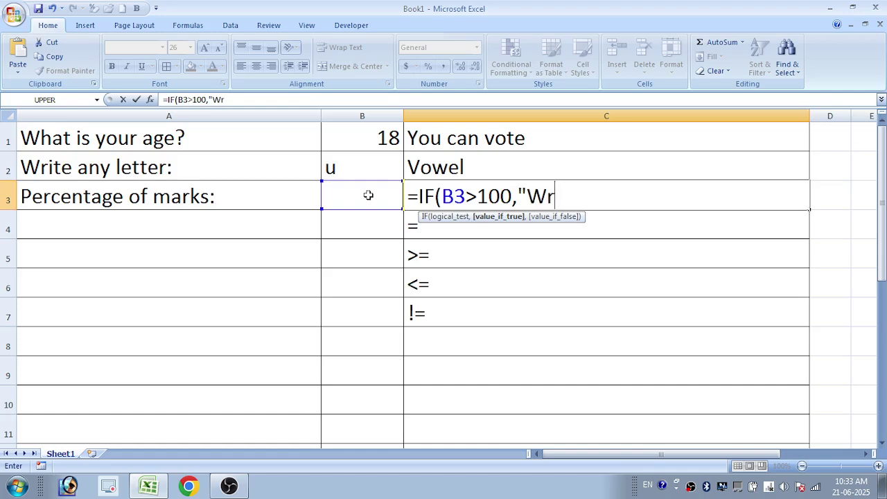
{"action": "type", "text": "ong ent"}
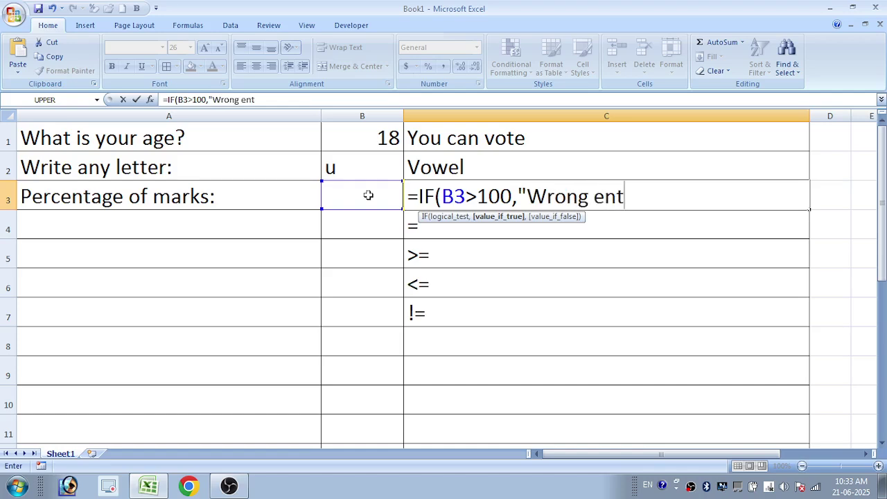
{"action": "type", "text": "ry\","}
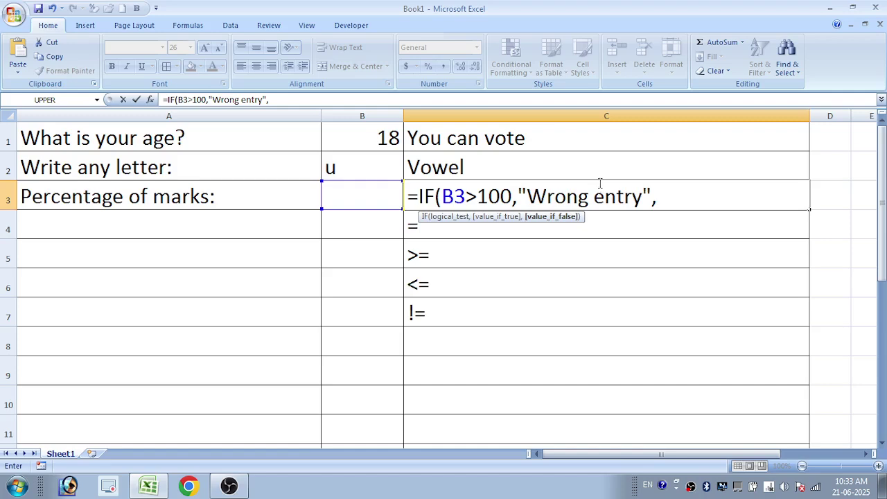
Nest a copy of the IF(B3>100,"Wrong entry", part as the value if false in C3, changing its test to B3>=80
{"action": "left_click", "coordinate": [420, 197], "text": "shift"}
{"action": "key", "text": "ctrl+c"}
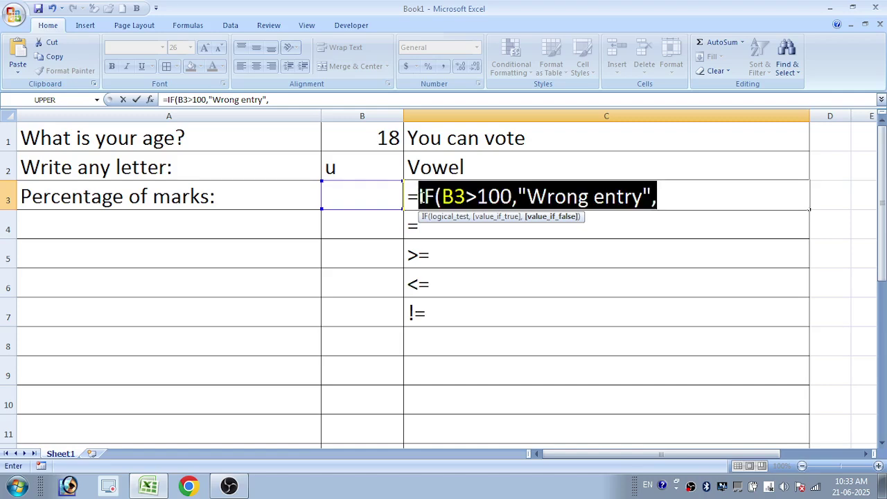
{"action": "left_click", "coordinate": [676, 203]}
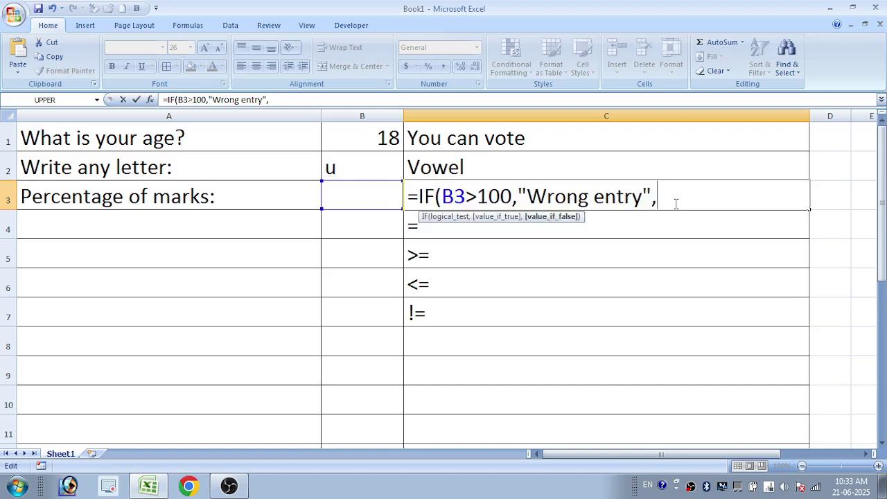
{"action": "key", "text": "ctrl+v"}
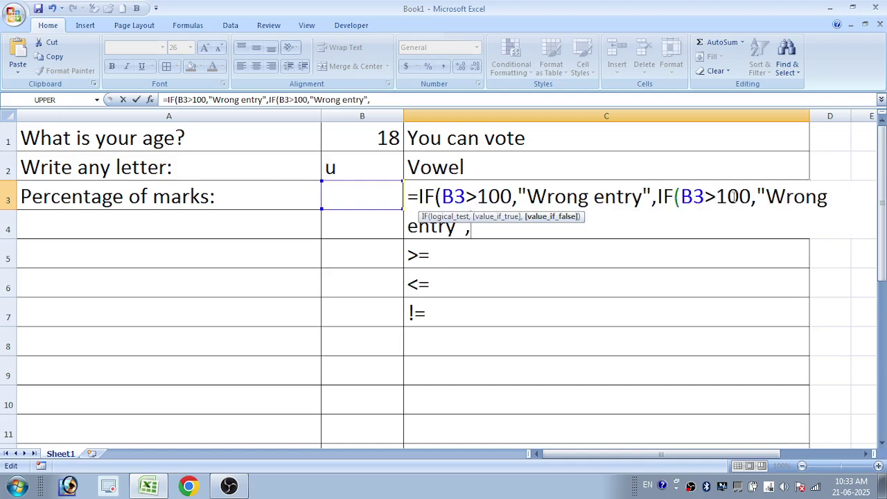
{"action": "left_click_drag", "start_coordinate": [751, 197], "coordinate": [717, 197]}
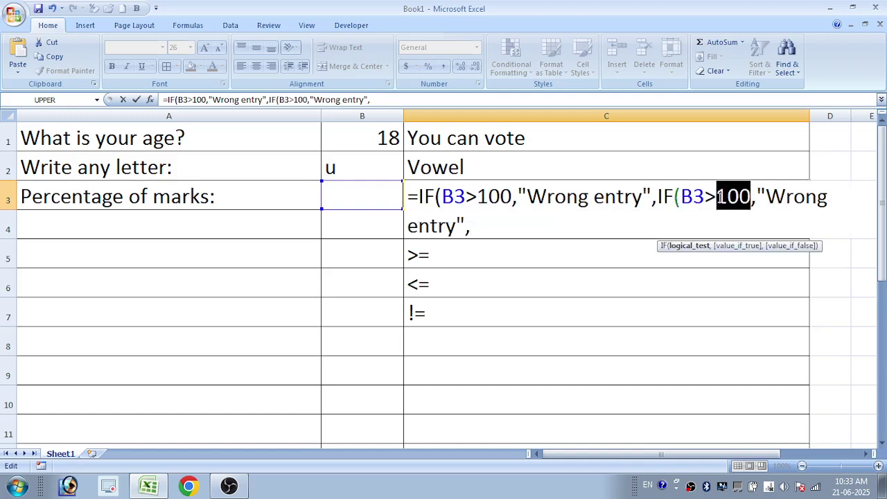
{"action": "type", "text": "80"}
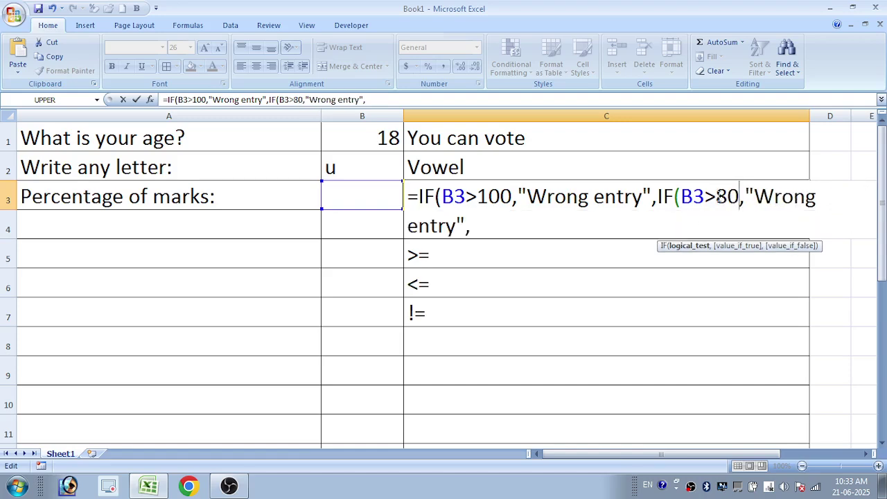
{"action": "left_click", "coordinate": [722, 197]}
{"action": "type", "text": "="}
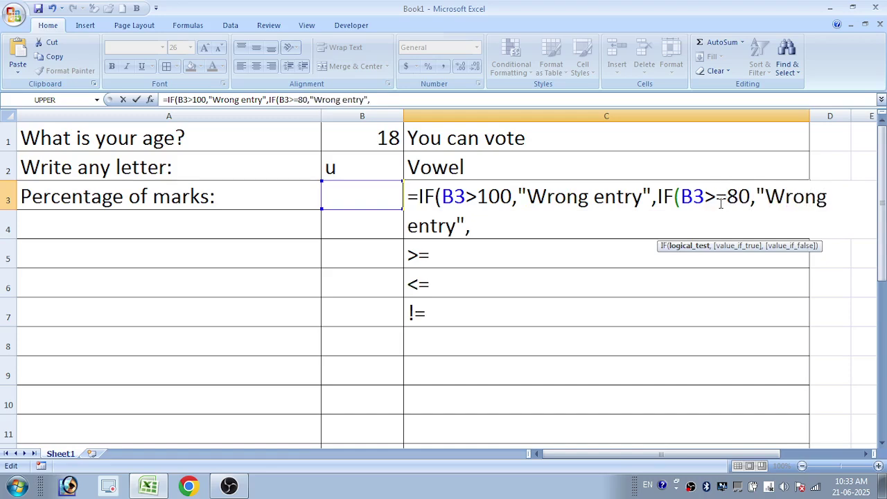
Replace "Wrong entry" in the B3>=80 test of the C3 formula with "Merit"
{"action": "left_click_drag", "start_coordinate": [765, 197], "coordinate": [458, 230]}
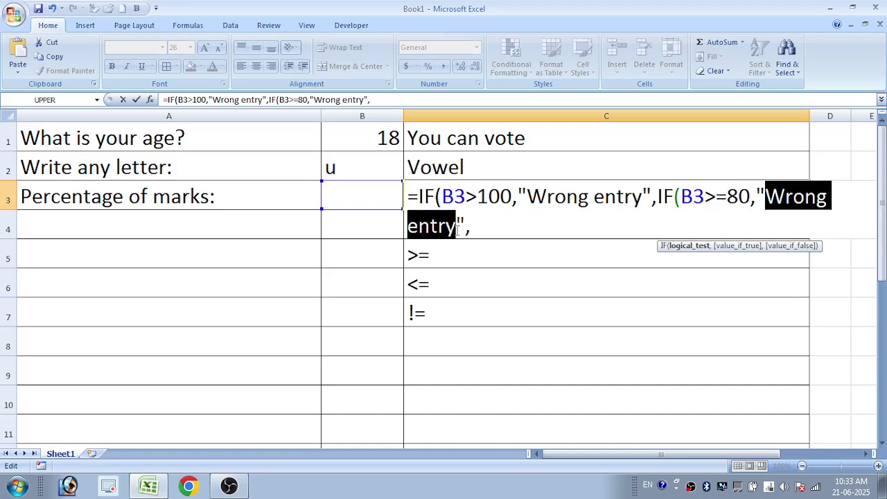
{"action": "type", "text": "M"}
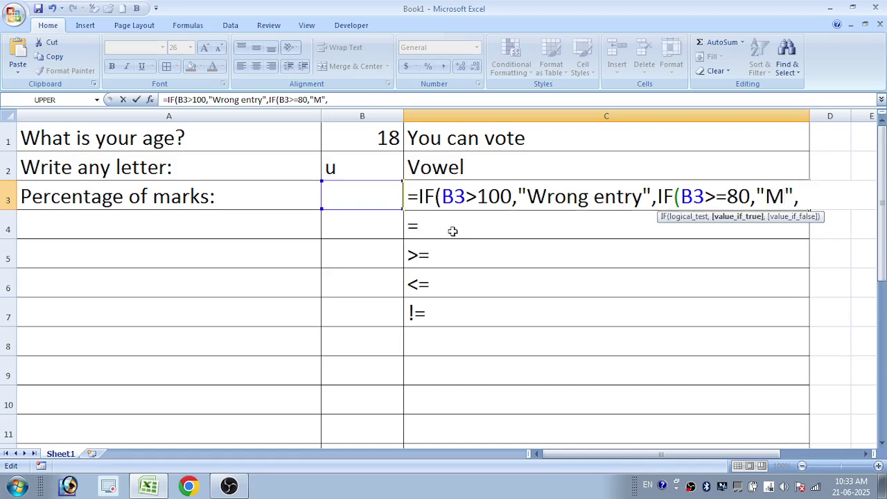
{"action": "type", "text": "ri"}
{"action": "key", "text": "BackSpace"}
{"action": "key", "text": "BackSpace"}
{"action": "type", "text": "erit"}
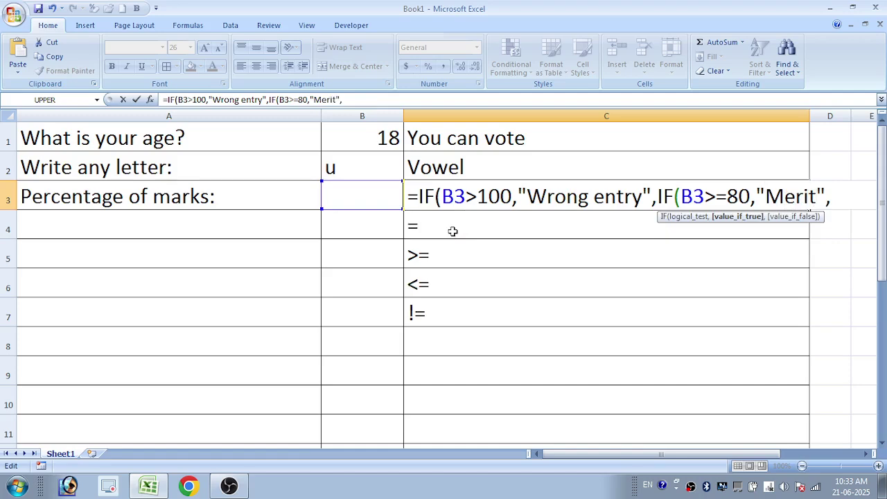
Nest another copied IF( part as the value if false of the B3>=80 test in C3, changing its test to B3>=60
{"action": "left_click", "coordinate": [841, 191]}
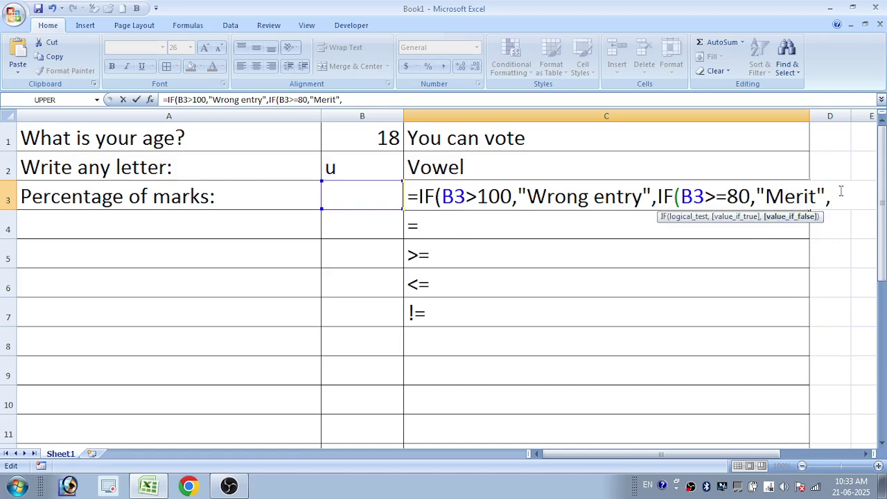
{"action": "key", "text": "ctrl+v"}
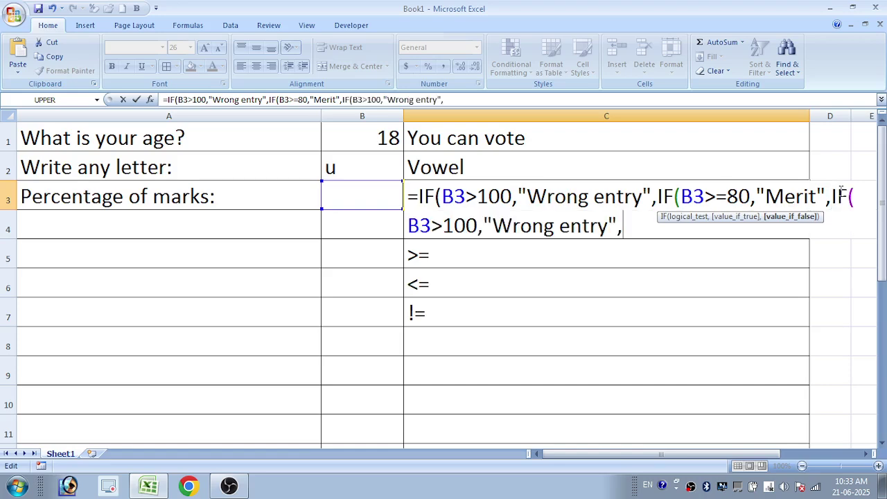
{"action": "left_click", "coordinate": [443, 223]}
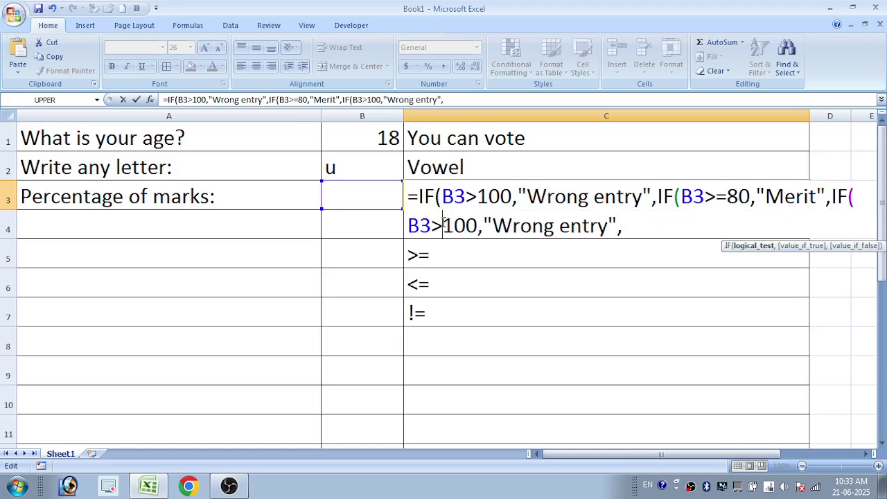
{"action": "type", "text": "="}
{"action": "mouse_move", "coordinate": [465, 226]}
{"action": "left_mouse_down"}
{"action": "mouse_move", "coordinate": [476, 226]}
{"action": "mouse_move", "coordinate": [455, 226]}
{"action": "left_mouse_up"}
{"action": "type", "text": "6"}
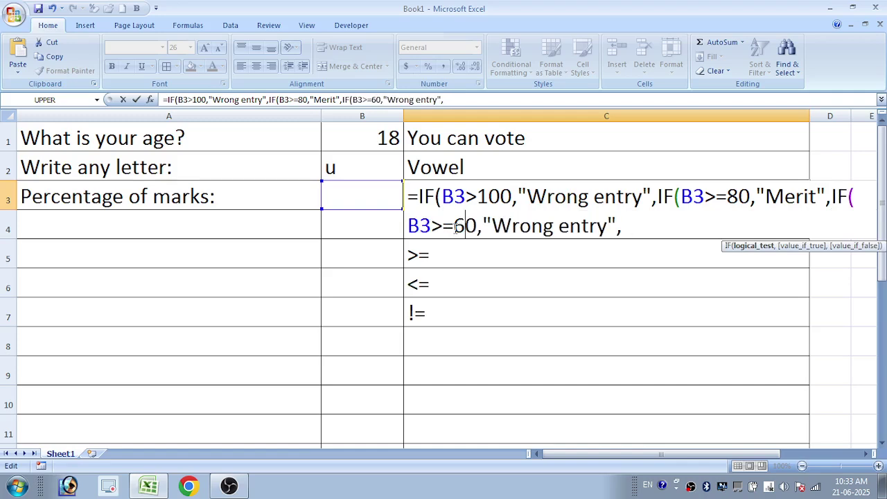
Replace "Wrong entry" in the B3>=60 test of the C3 formula with "First Division"
{"action": "left_click_drag", "start_coordinate": [608, 226], "coordinate": [500, 231]}
{"action": "type", "text": "Firt"}
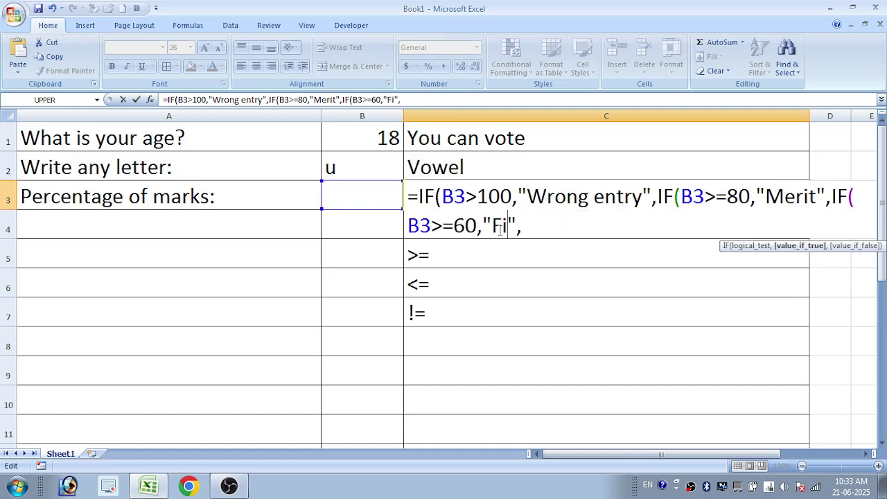
{"action": "type", "text": "st"}
{"action": "key", "text": "BackSpace"}
{"action": "key", "text": "BackSpace"}
{"action": "key", "text": "BackSpace"}
{"action": "type", "text": "st Divi"}
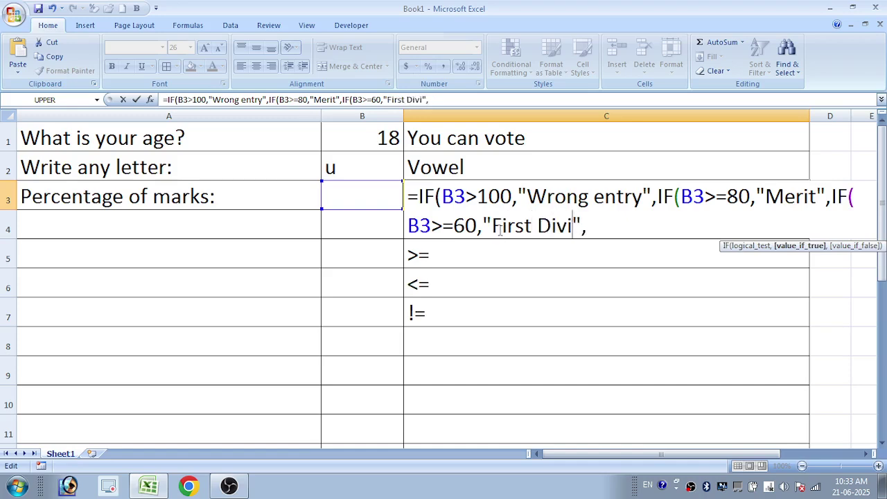
{"action": "type", "text": "sion\""}
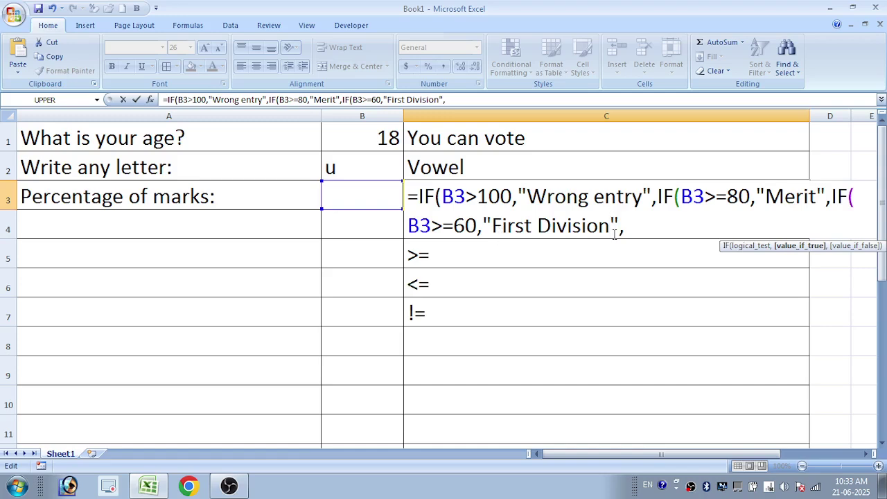
Nest another copied IF( part after "First Division" in the C3 formula, changing its test to B3>=45
{"action": "type", "text": ","}
{"action": "key", "text": "ctrl+v"}
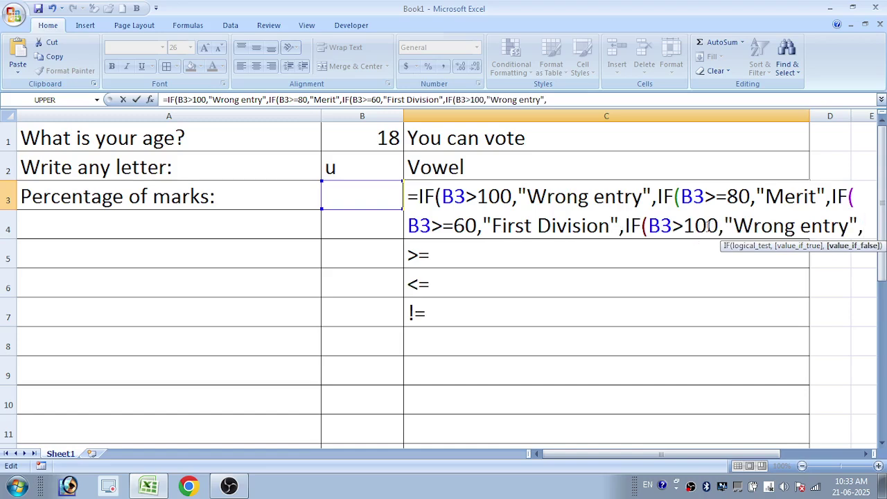
{"action": "left_click_drag", "start_coordinate": [708, 226], "coordinate": [679, 236]}
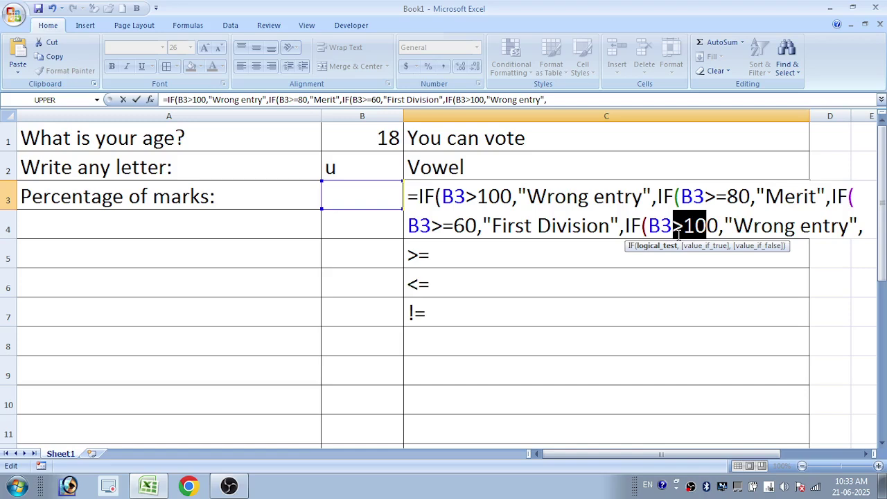
{"action": "type", "text": ">="}
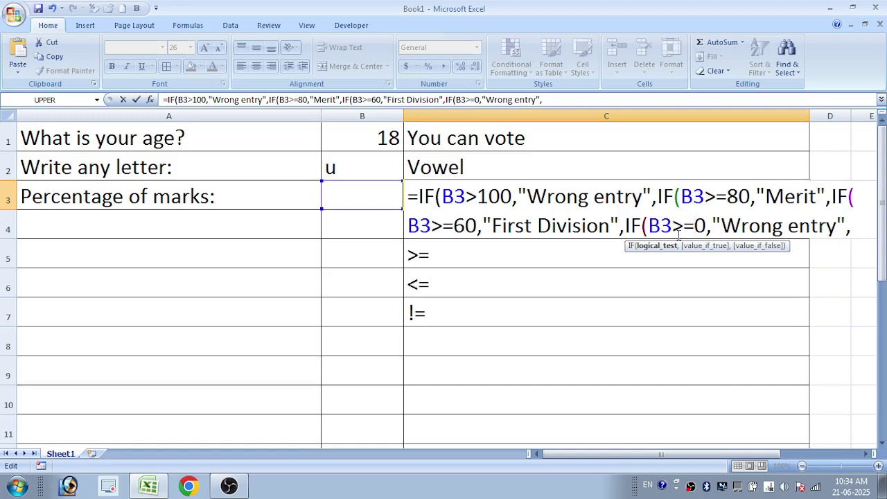
{"action": "type", "text": "45"}
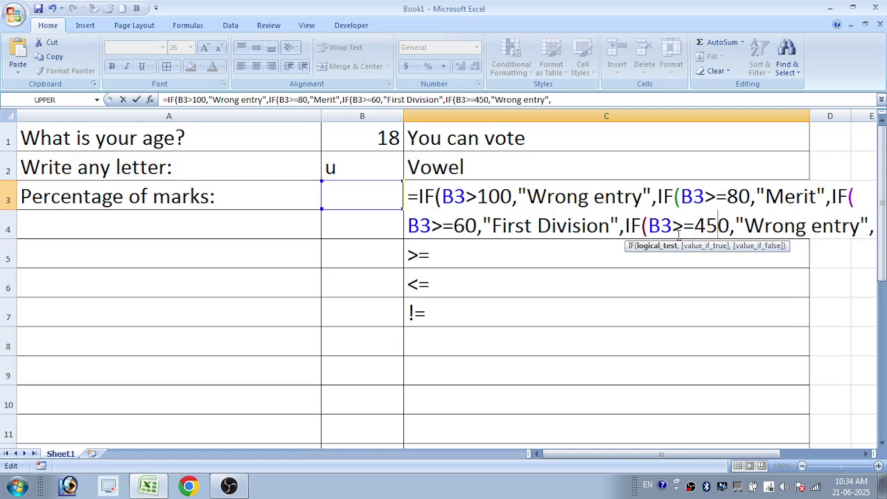
{"action": "key", "text": "Delete"}
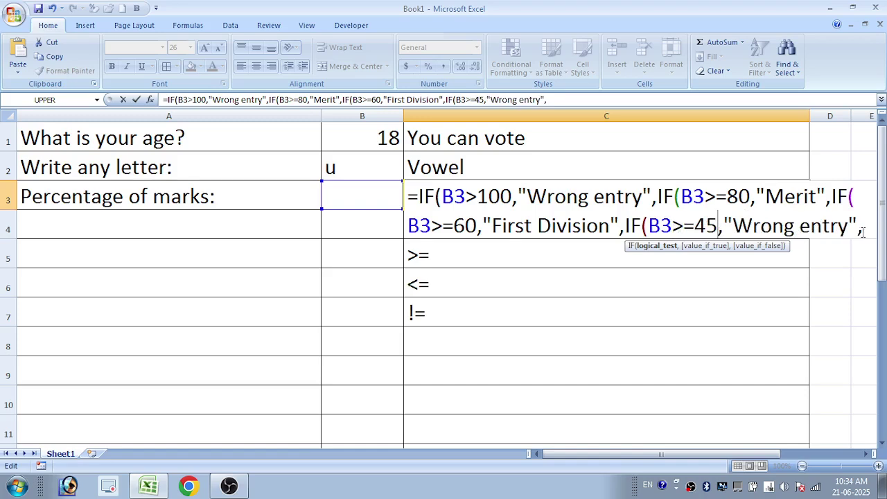
Replace "Wrong entry" in the B3>=45 test of the C3 formula with "Second Division"
{"action": "left_click_drag", "start_coordinate": [850, 226], "coordinate": [740, 229]}
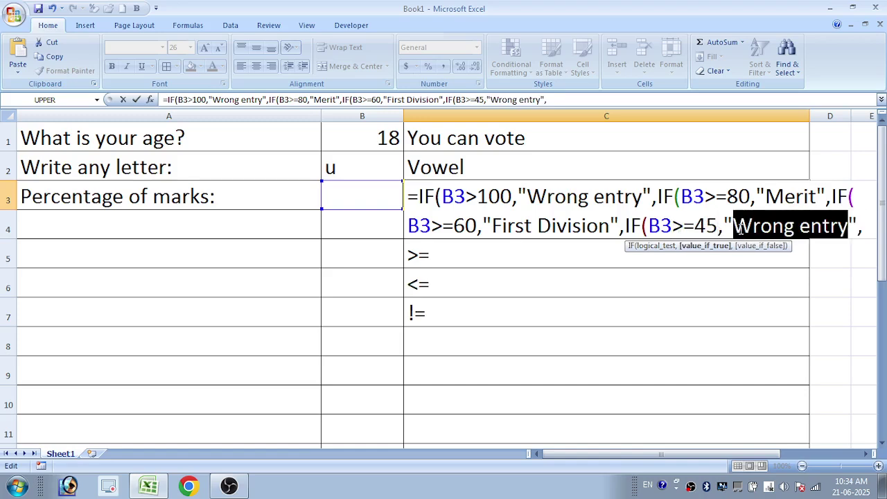
{"action": "type", "text": "Second "}
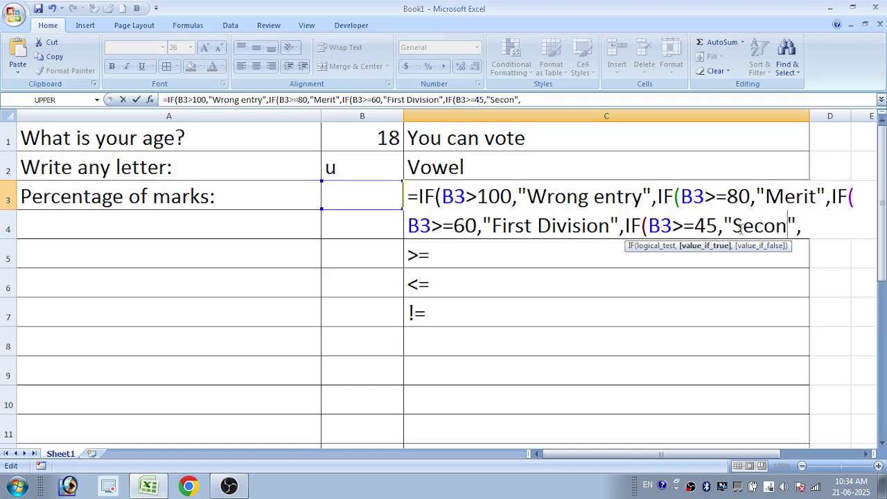
{"action": "type", "text": "Divi"}
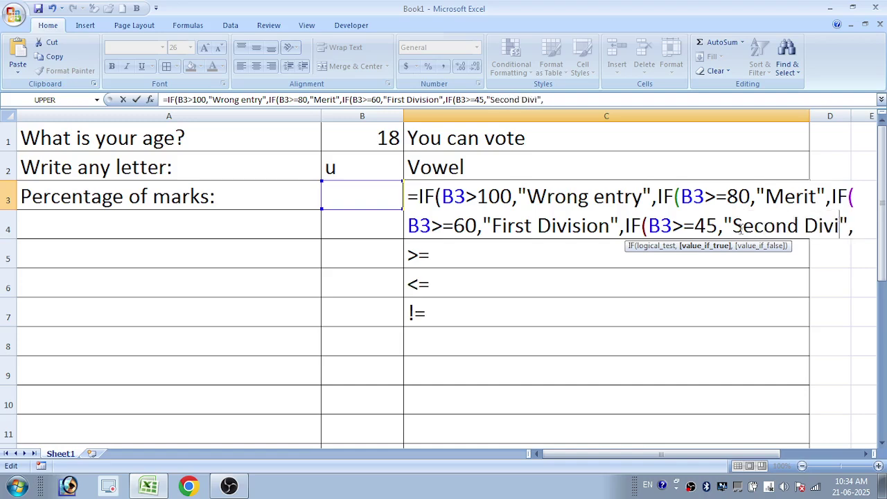
{"action": "type", "text": "sion"}
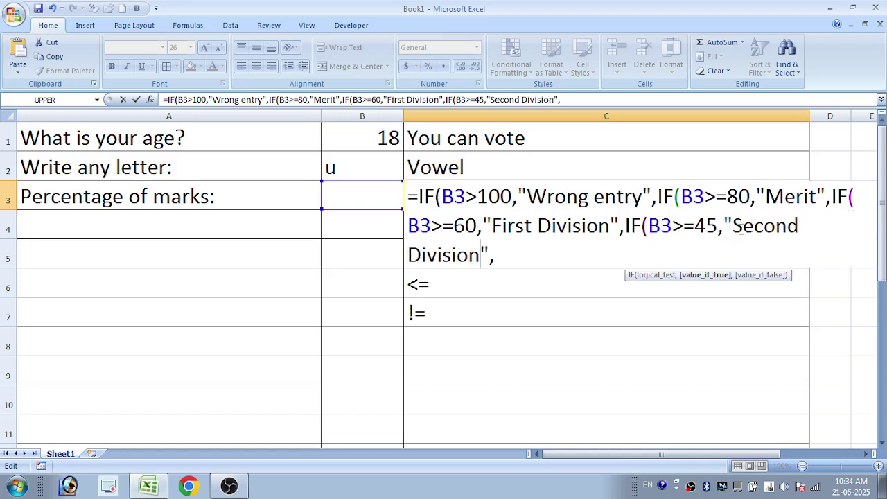
Nest another copied IF( part after "Second Division" in the C3 formula, changing its test to B3>33
{"action": "left_click", "coordinate": [509, 260]}
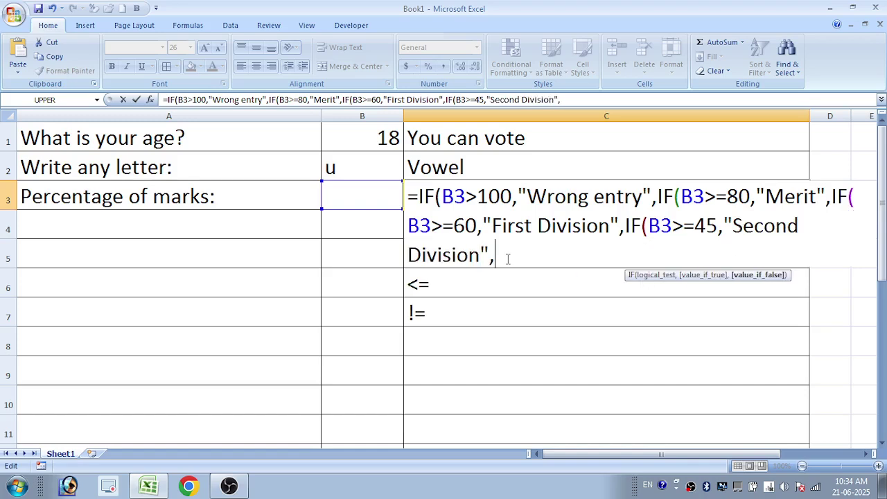
{"action": "type", "text": "IF(B3>100,\"Wrong entry\","}
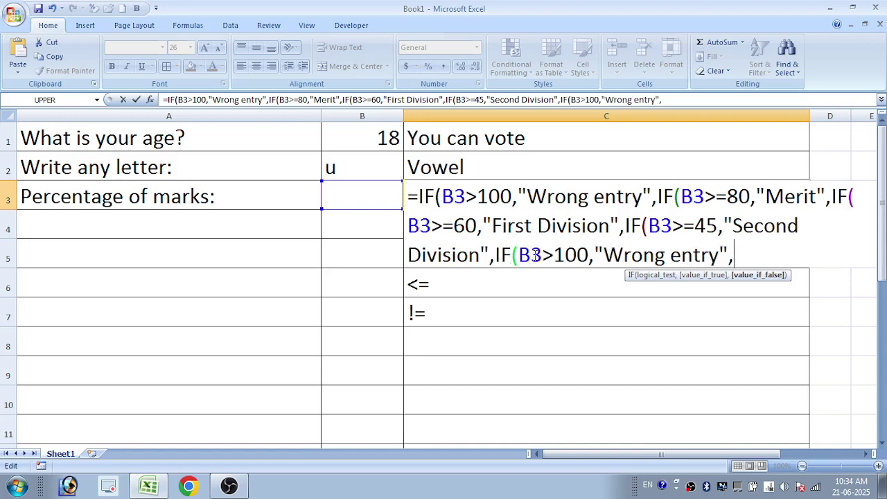
{"action": "left_click_drag", "start_coordinate": [591, 258], "coordinate": [554, 257]}
{"action": "type", "text": "33"}
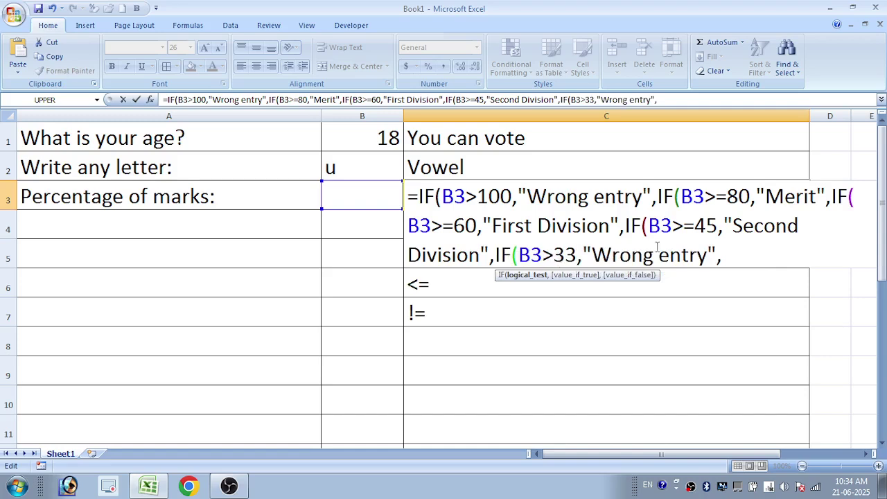
Replace "Wrong entry" in the B3>33 test of the C3 formula with "Third division"
{"action": "left_click_drag", "start_coordinate": [708, 256], "coordinate": [598, 258]}
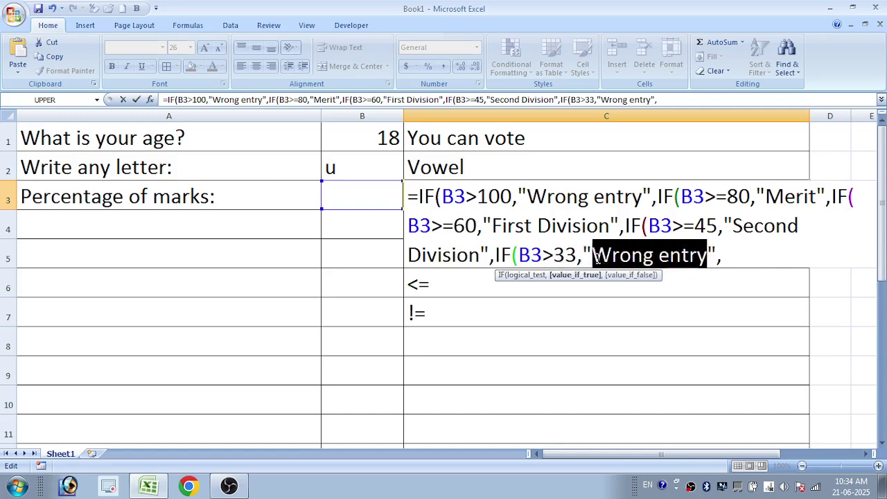
{"action": "type", "text": "This"}
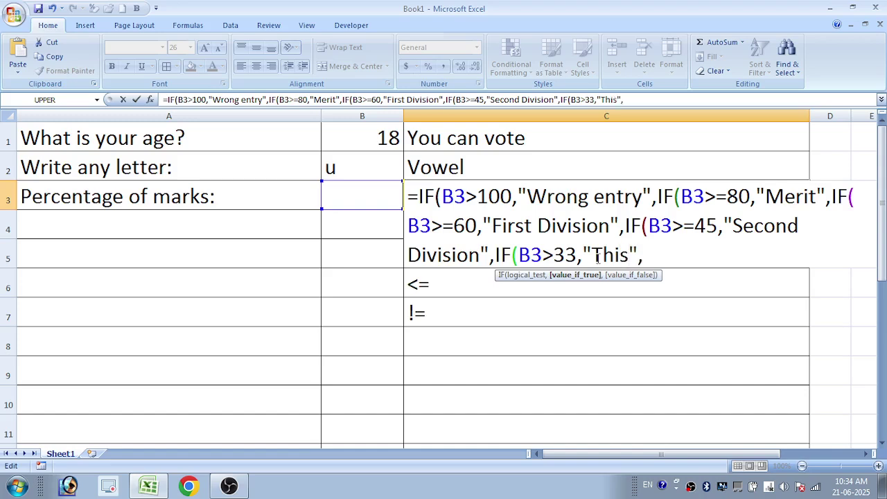
{"action": "key", "text": "BackSpace"}
{"action": "type", "text": "rd di"}
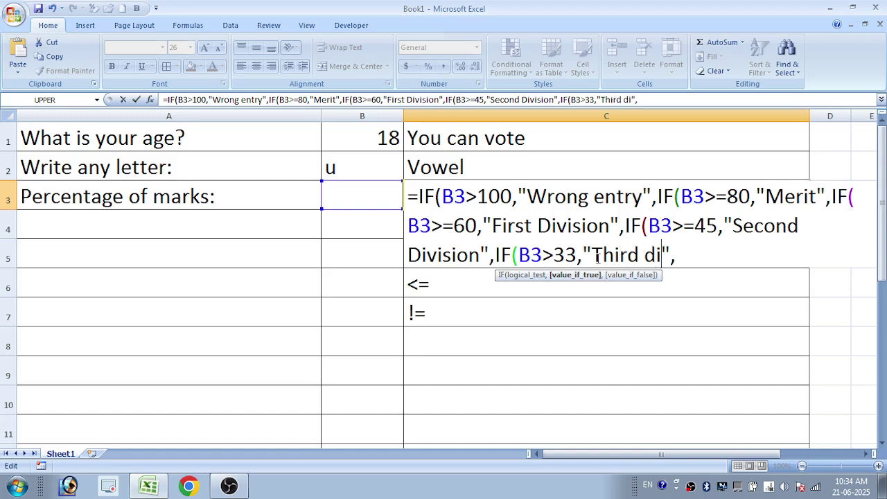
{"action": "type", "text": "vision"}
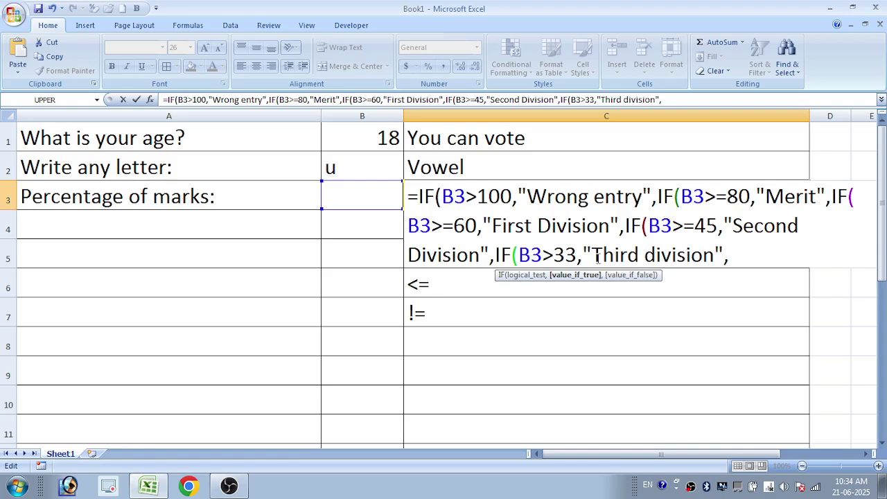
Add "Fail" as the value if false of the B3>33 test and commit the nested formula in C3
{"action": "left_click", "coordinate": [763, 259]}
{"action": "type", "text": "\"fail"}
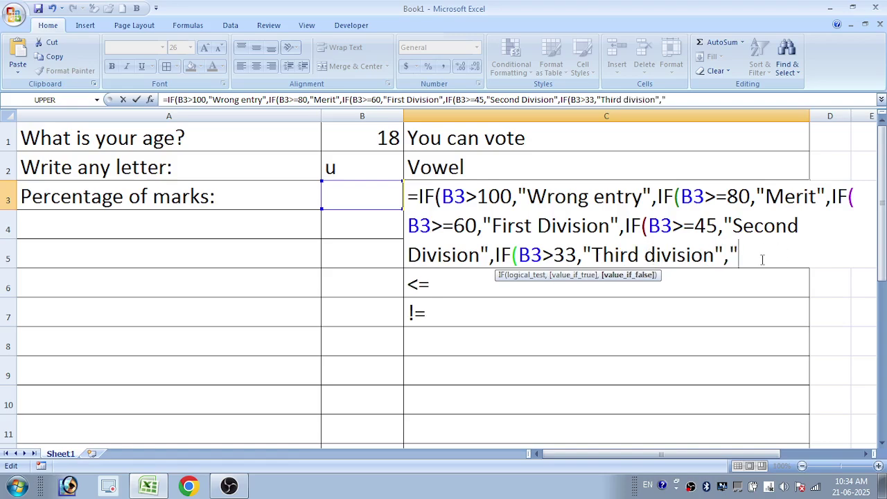
{"action": "key", "text": "BackSpace"}
{"action": "key", "text": "BackSpace"}
{"action": "key", "text": "BackSpace"}
{"action": "type", "text": "a"}
{"action": "key", "text": "BackSpace"}
{"action": "key", "text": "BackSpace"}
{"action": "type", "text": "Fal"}
{"action": "key", "text": "BackSpace"}
{"action": "type", "text": "il\""}
{"action": "key", "text": "Return"}
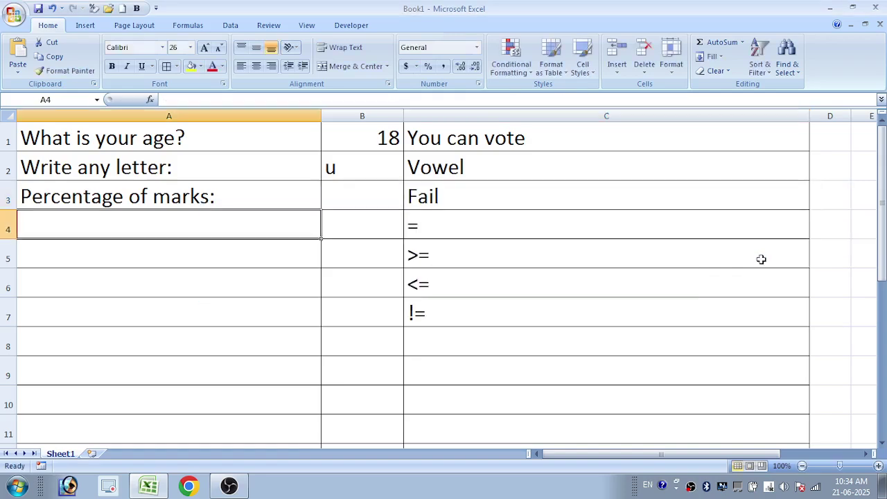
Test the grading formula by entering 55, 99, 85, 75, 60, 48, 38 and 31 in B3, one after another
{"action": "left_click", "coordinate": [387, 201]}
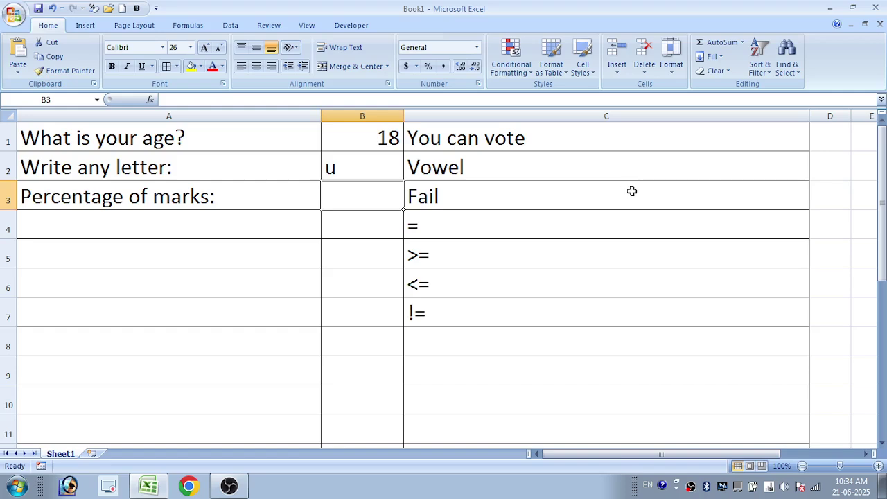
{"action": "type", "text": "55"}
{"action": "key", "text": "Return"}
{"action": "key", "text": "Up"}
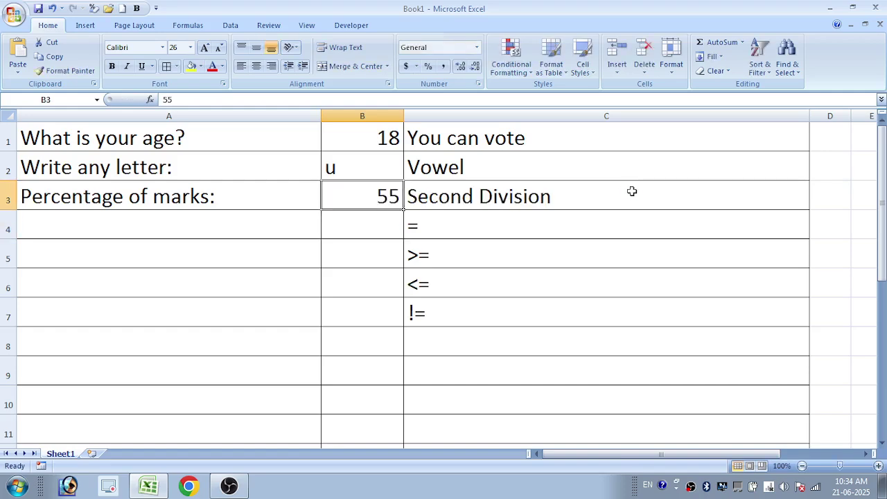
{"action": "type", "text": "99"}
{"action": "key", "text": "Return"}
{"action": "key", "text": "Up"}
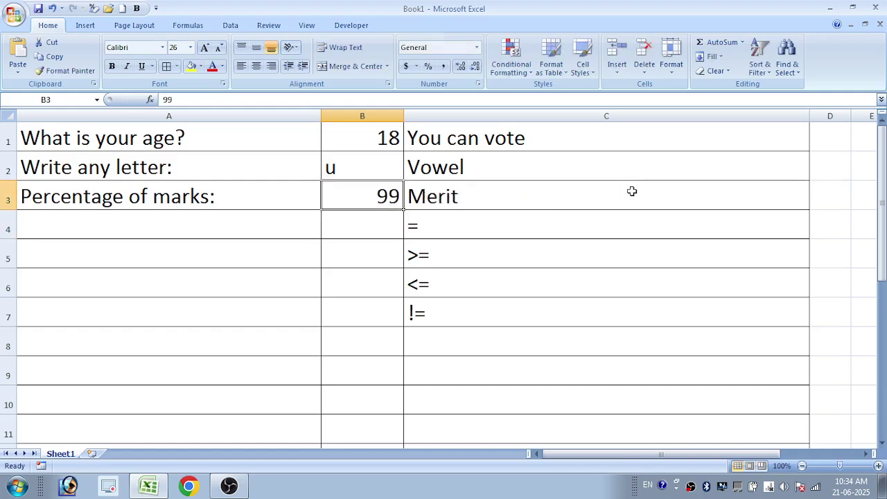
{"action": "type", "text": "85"}
{"action": "key", "text": "Return"}
{"action": "key", "text": "Up"}
{"action": "type", "text": "75"}
{"action": "key", "text": "Return"}
{"action": "key", "text": "Up"}
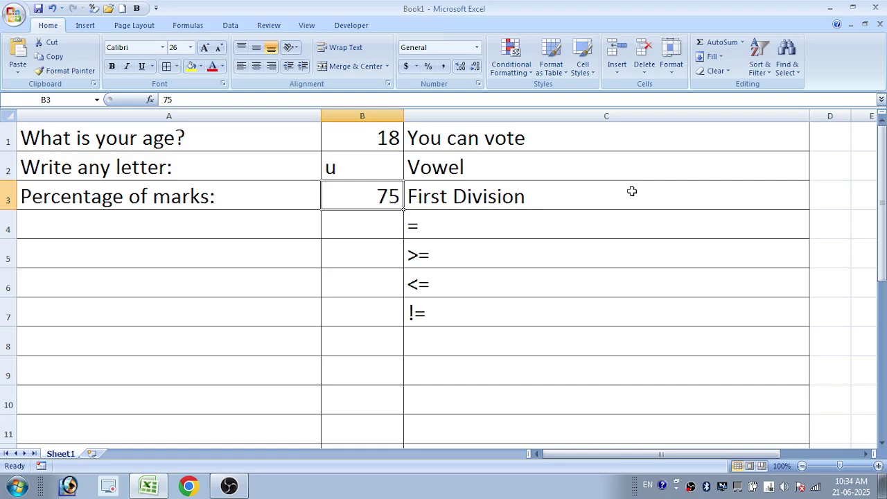
{"action": "type", "text": "60"}
{"action": "key", "text": "Return"}
{"action": "key", "text": "Up"}
{"action": "type", "text": "48"}
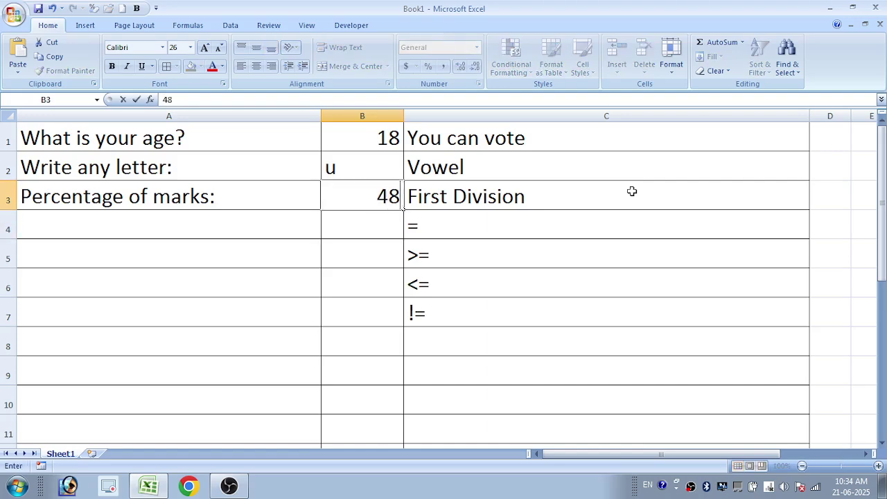
{"action": "key", "text": "Return"}
{"action": "key", "text": "Up"}
{"action": "type", "text": "38"}
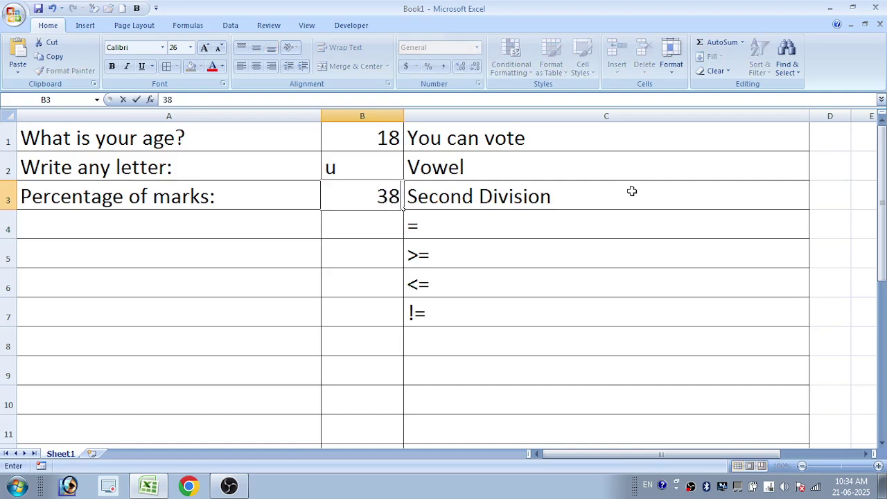
{"action": "key", "text": "Return"}
{"action": "key", "text": "Up"}
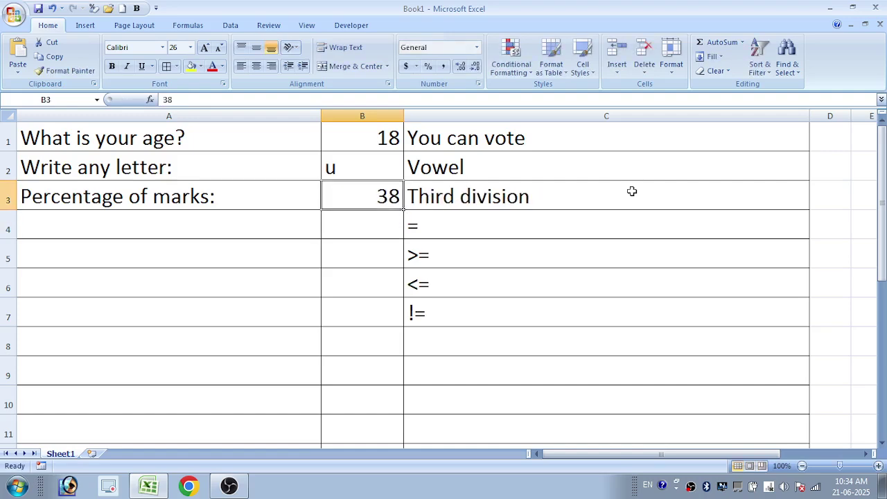
{"action": "type", "text": "31"}
{"action": "key", "text": "Return"}
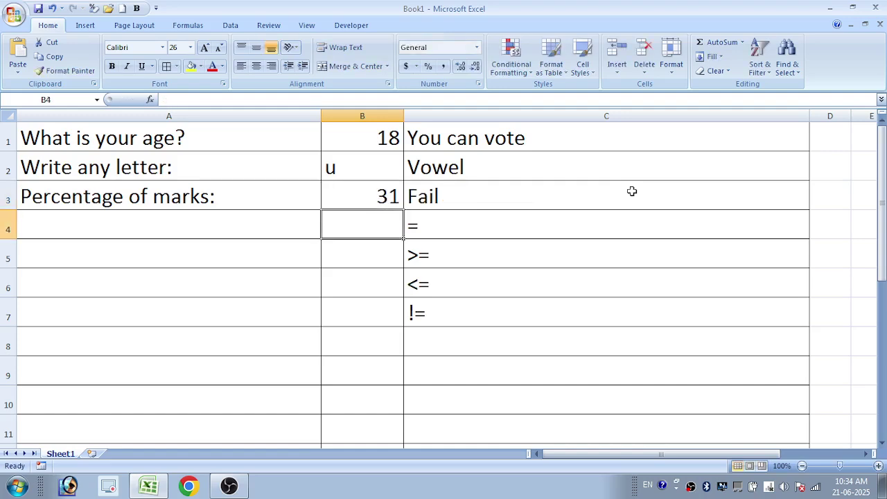
Open the nested IF formula in C3 to review it from the first IF to the closing brackets, leaving it unedited
{"action": "left_click", "coordinate": [631, 190]}
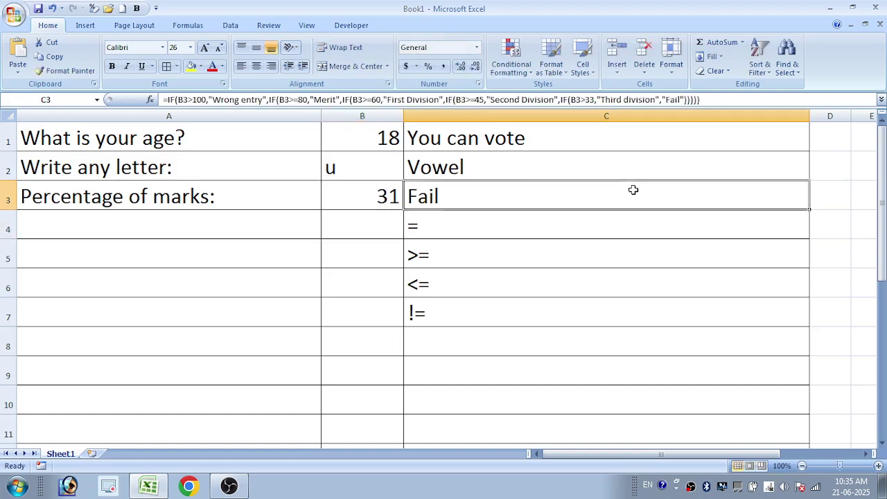
{"action": "double_click", "coordinate": [632, 189]}
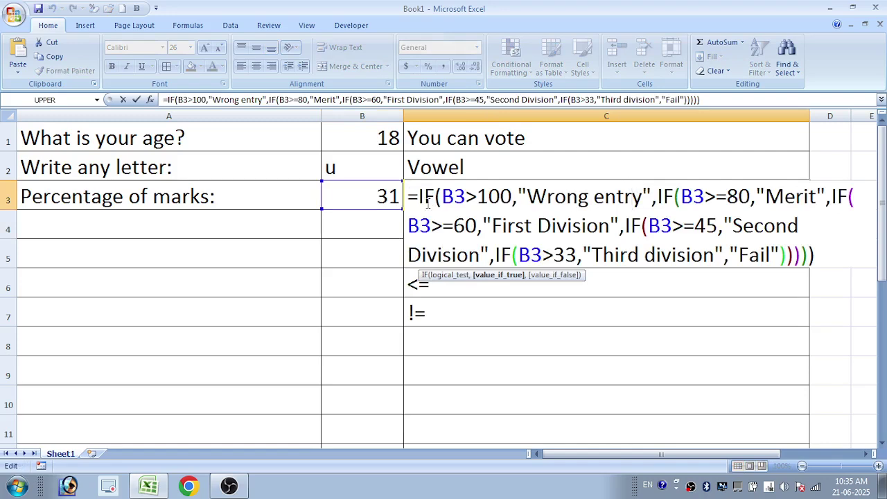
{"action": "left_click_drag", "start_coordinate": [420, 196], "coordinate": [830, 251]}
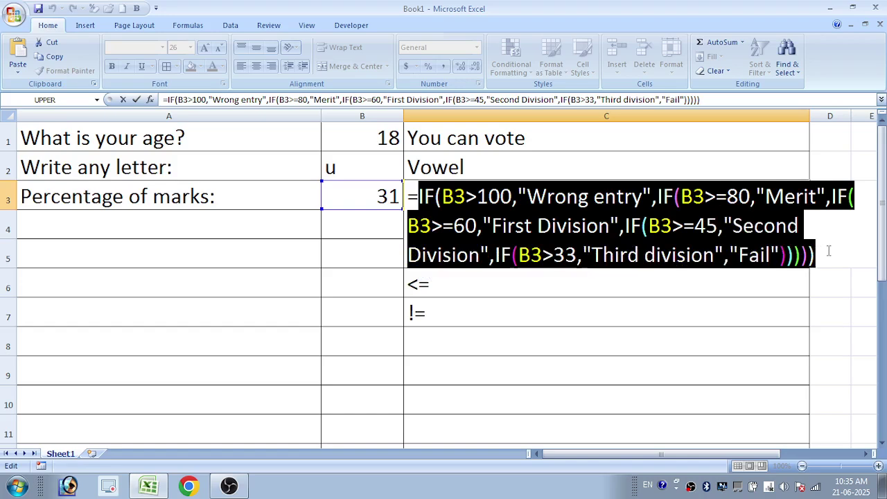
{"action": "key", "text": "Return"}
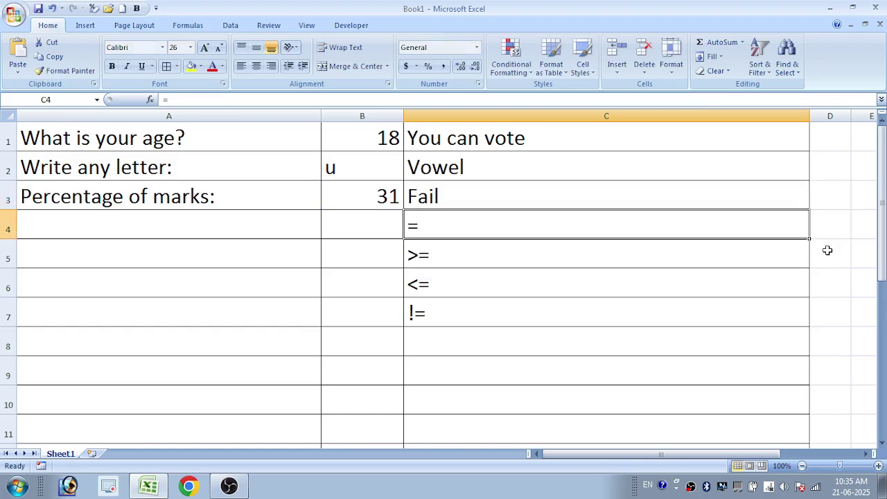